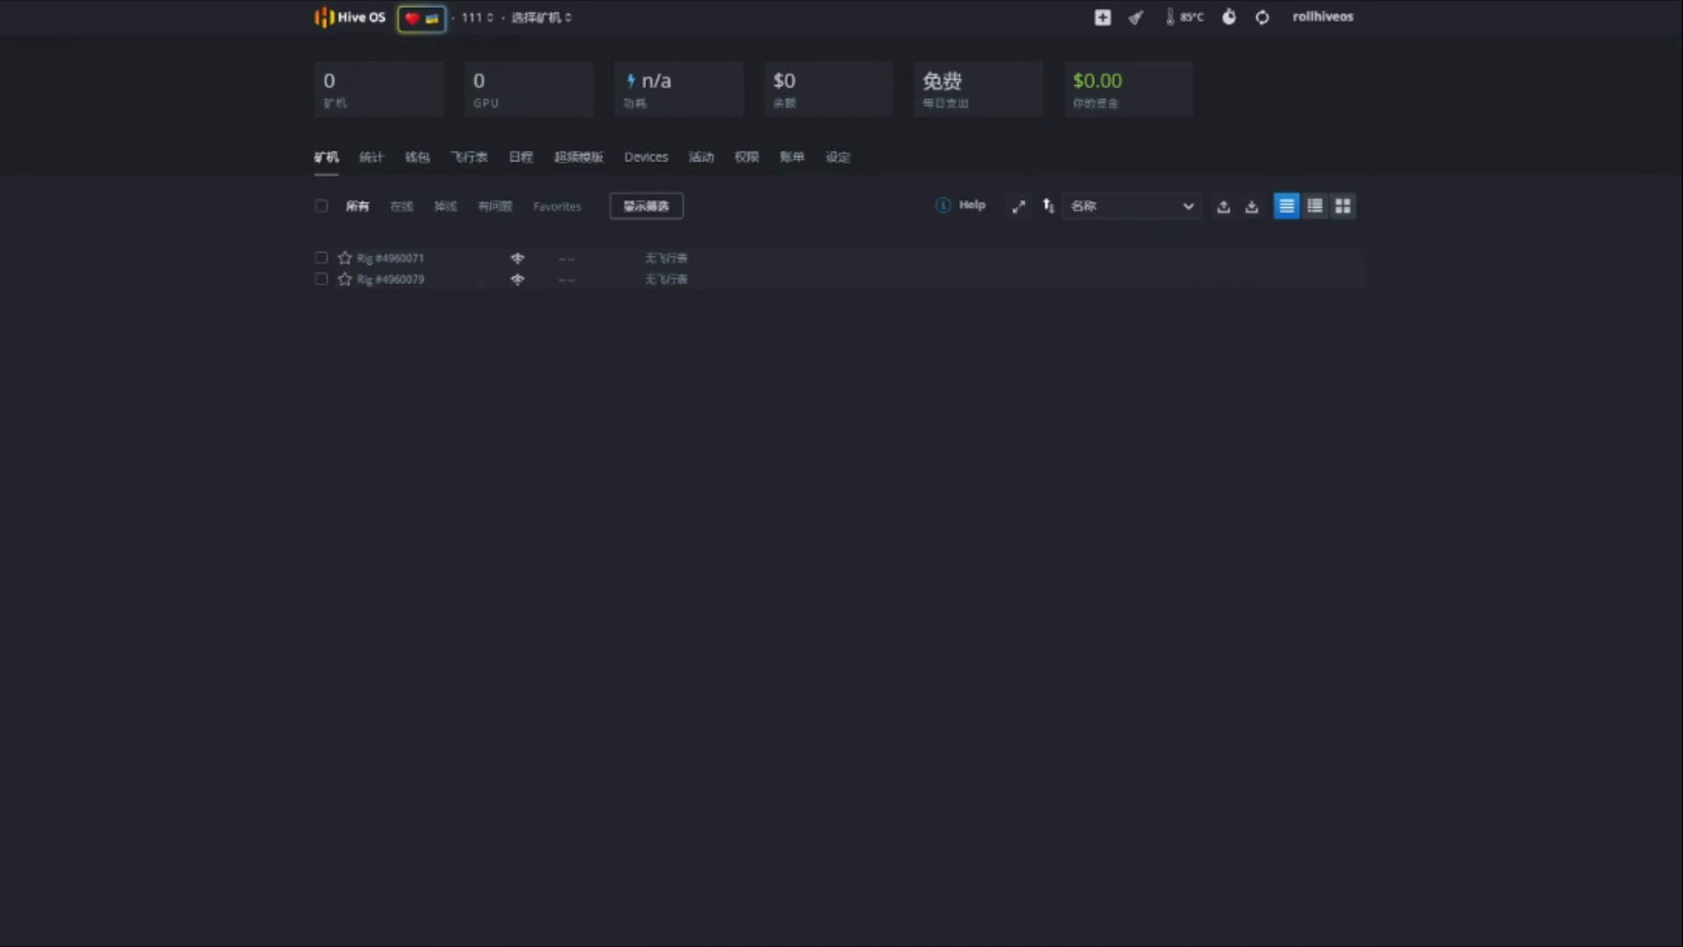
Delete the existing xxl overclocking template from the farm.
{"action": "left_click", "coordinate": [579, 157]}
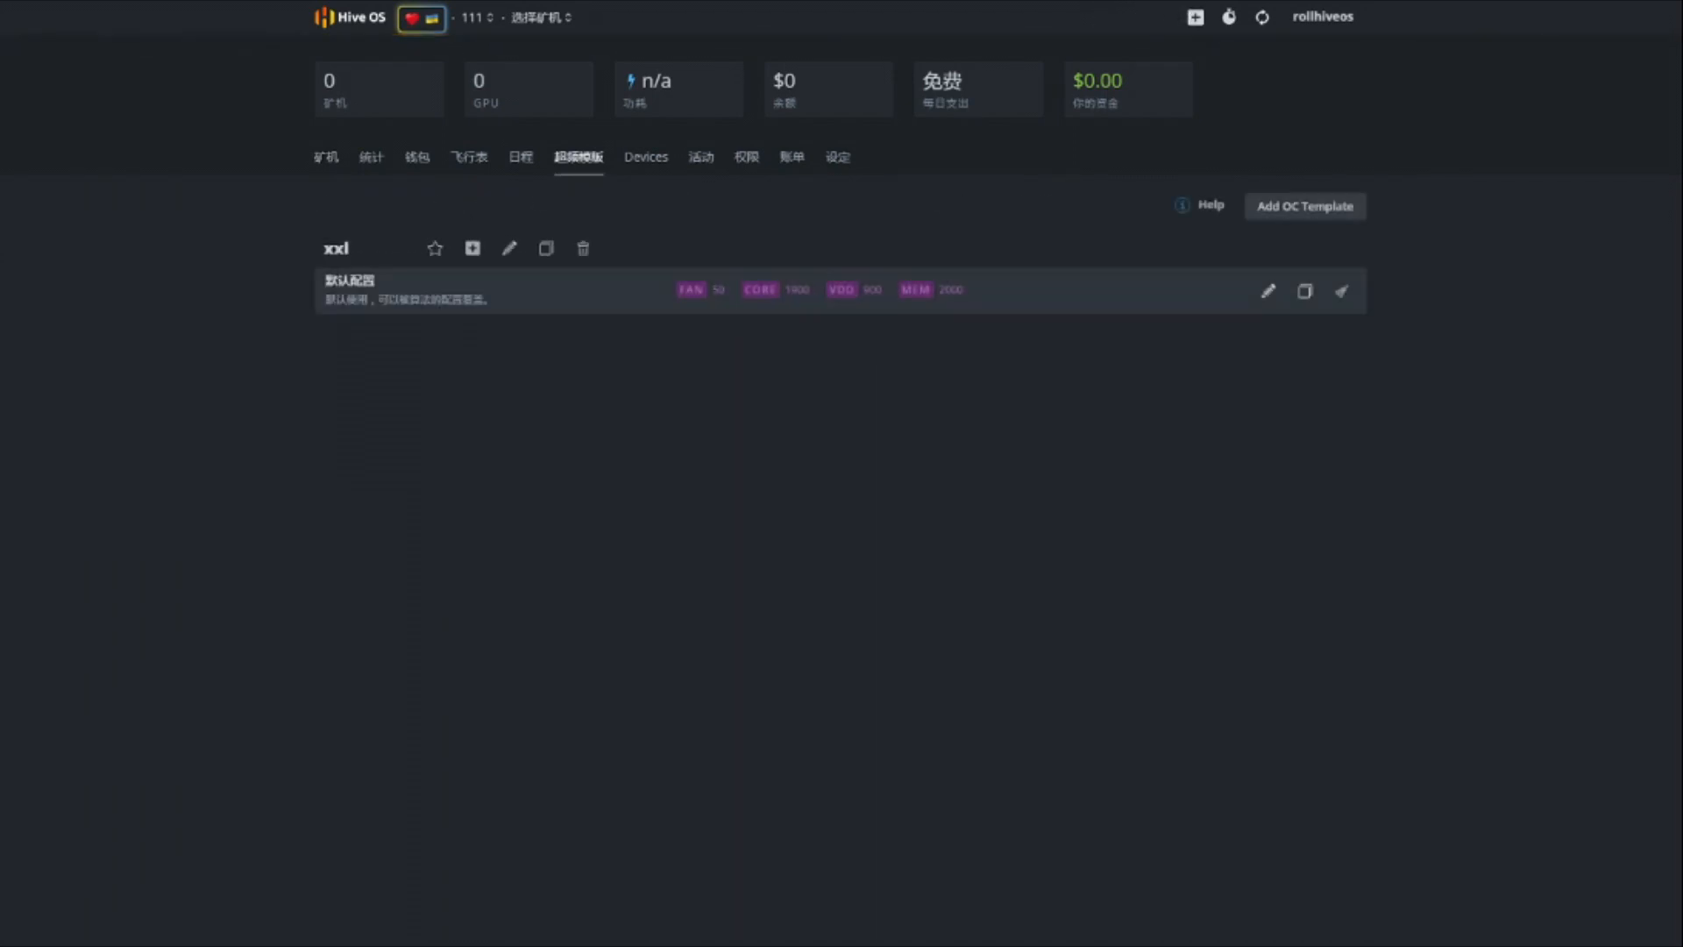
{"action": "left_click", "coordinate": [583, 249]}
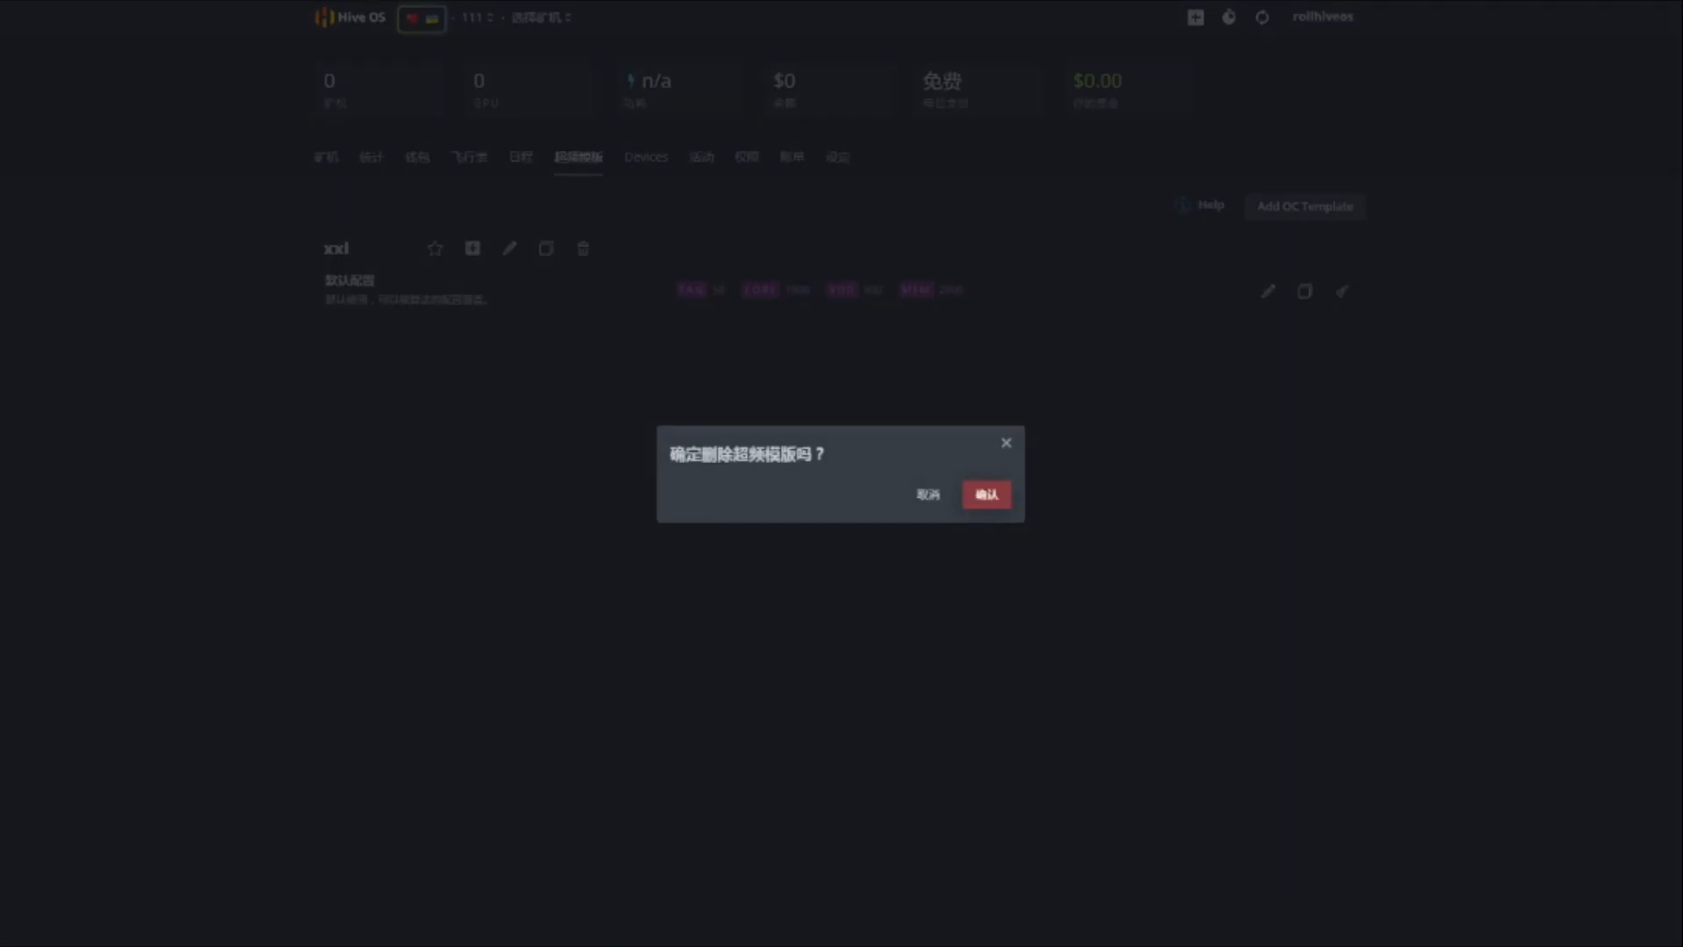
{"action": "left_click", "coordinate": [987, 494]}
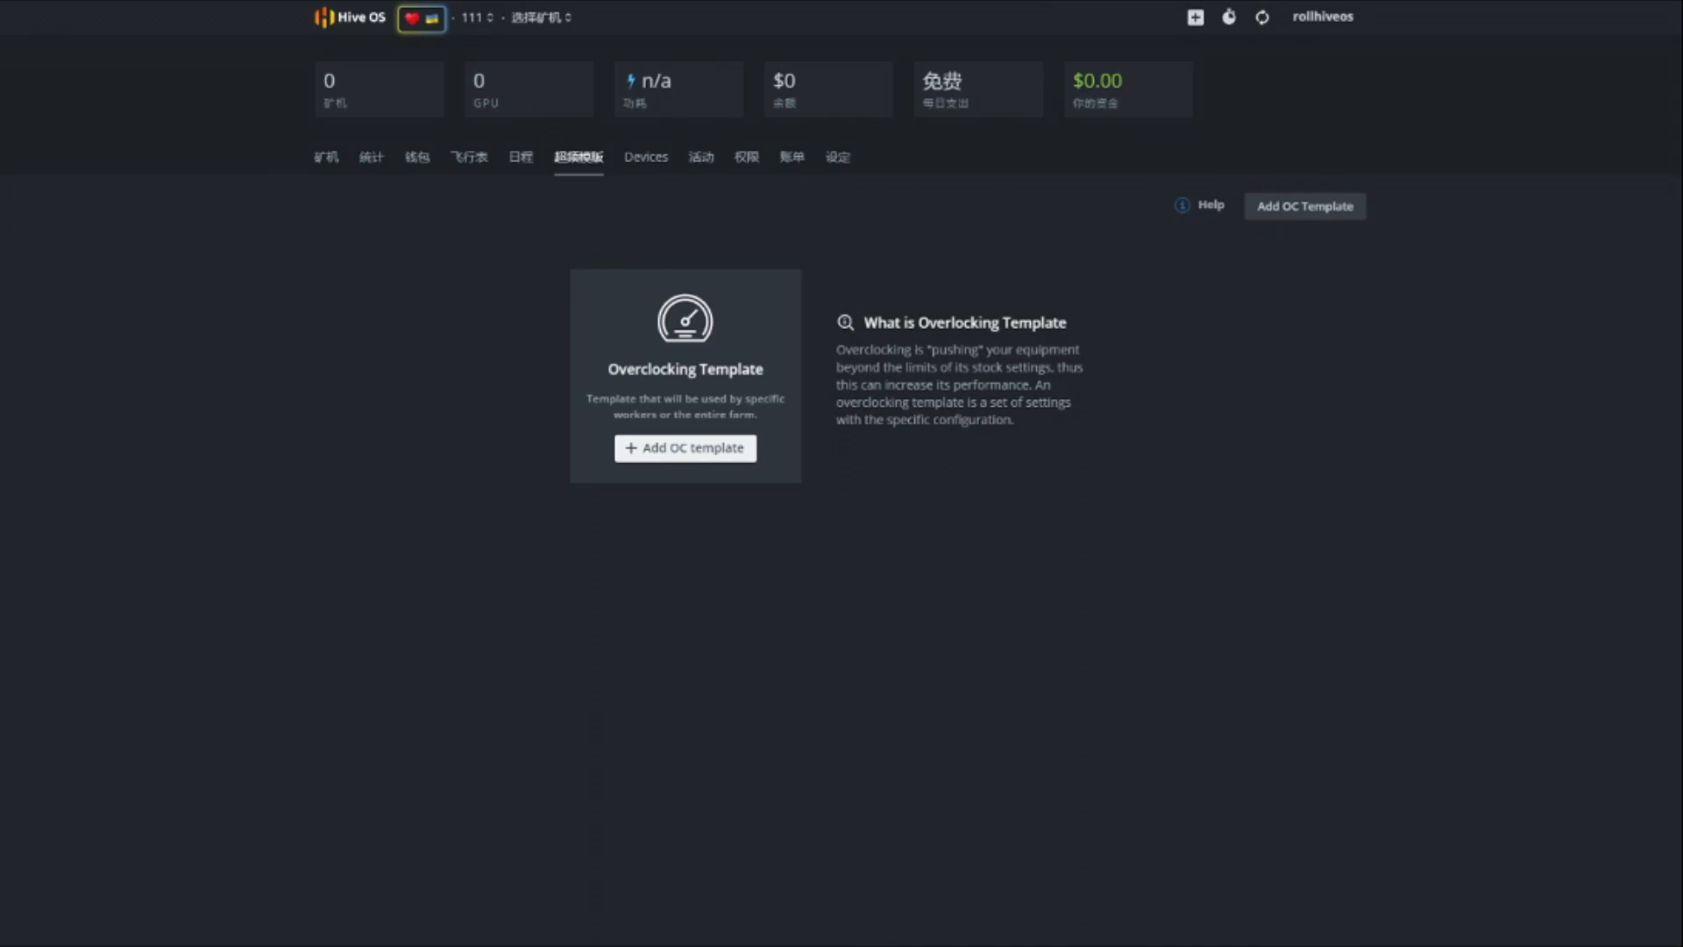
Create a new overclocking template named xxl.
{"action": "left_click", "coordinate": [685, 448]}
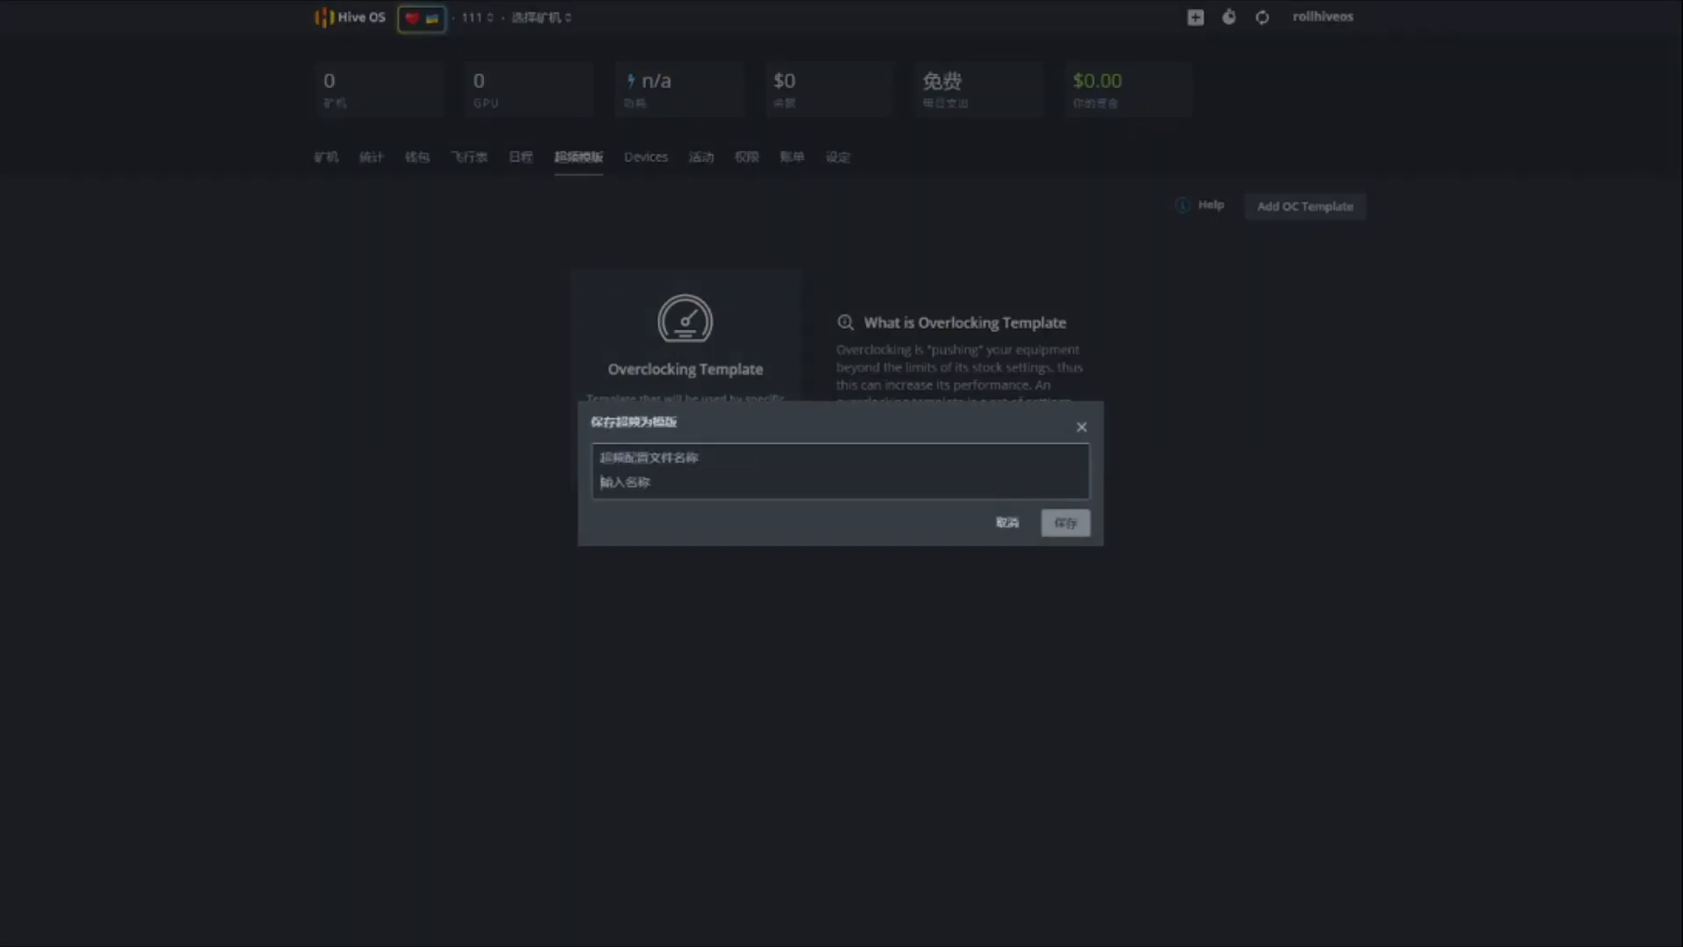
{"action": "type", "text": "xx"}
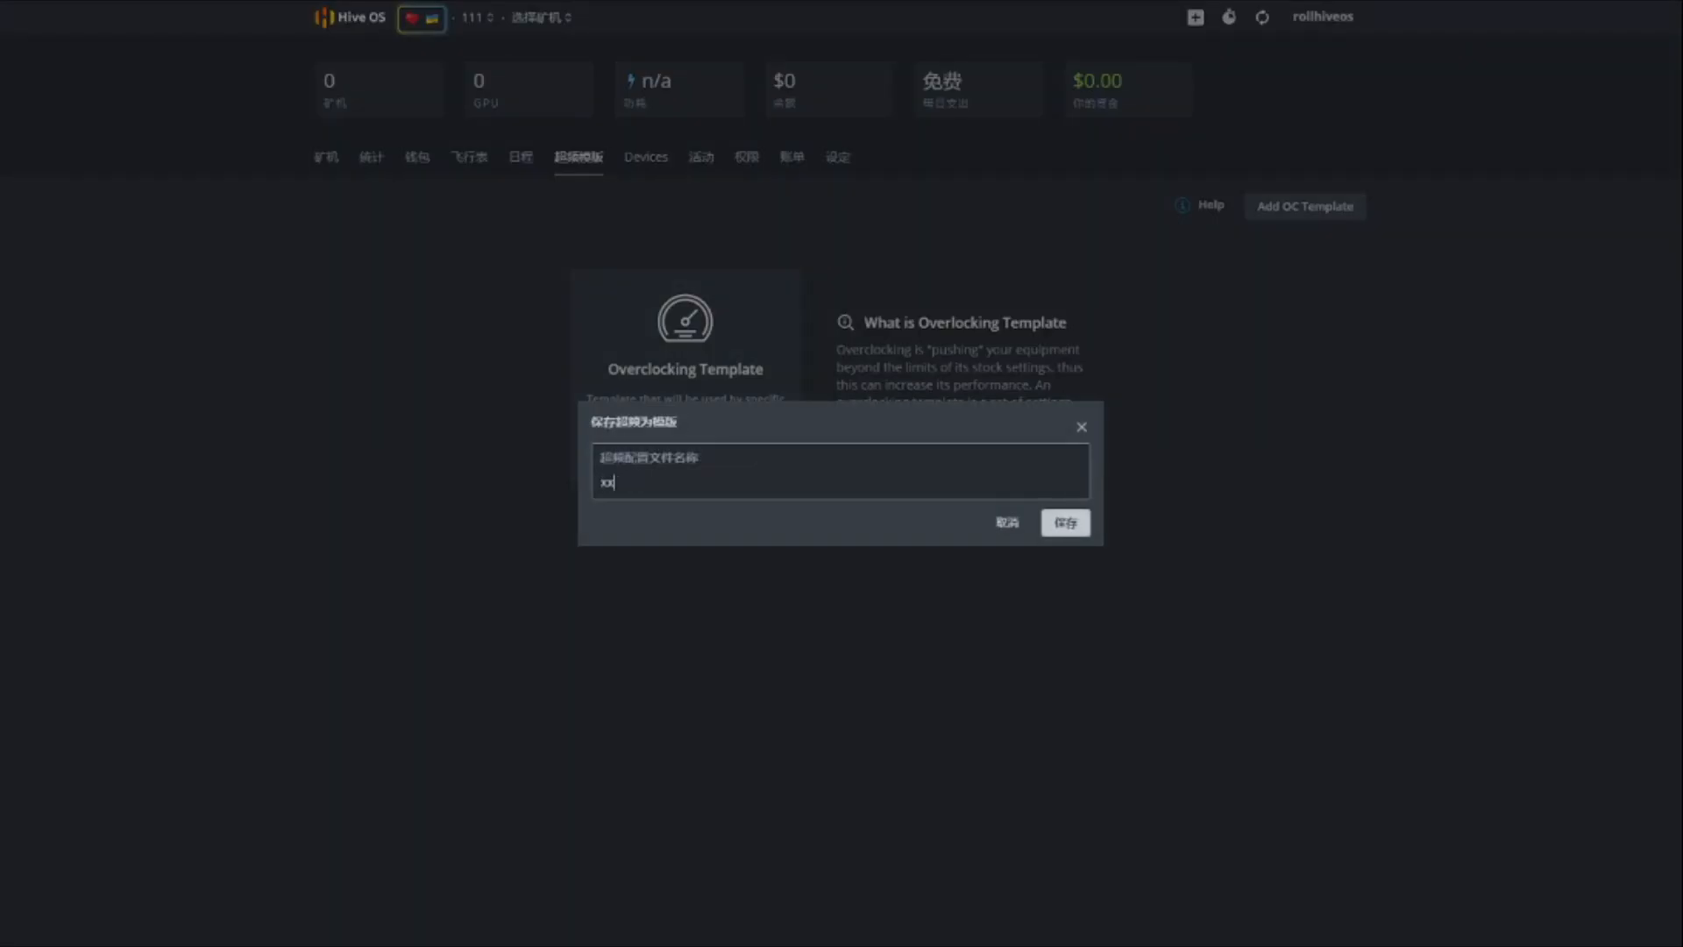
{"action": "key", "text": "Return"}
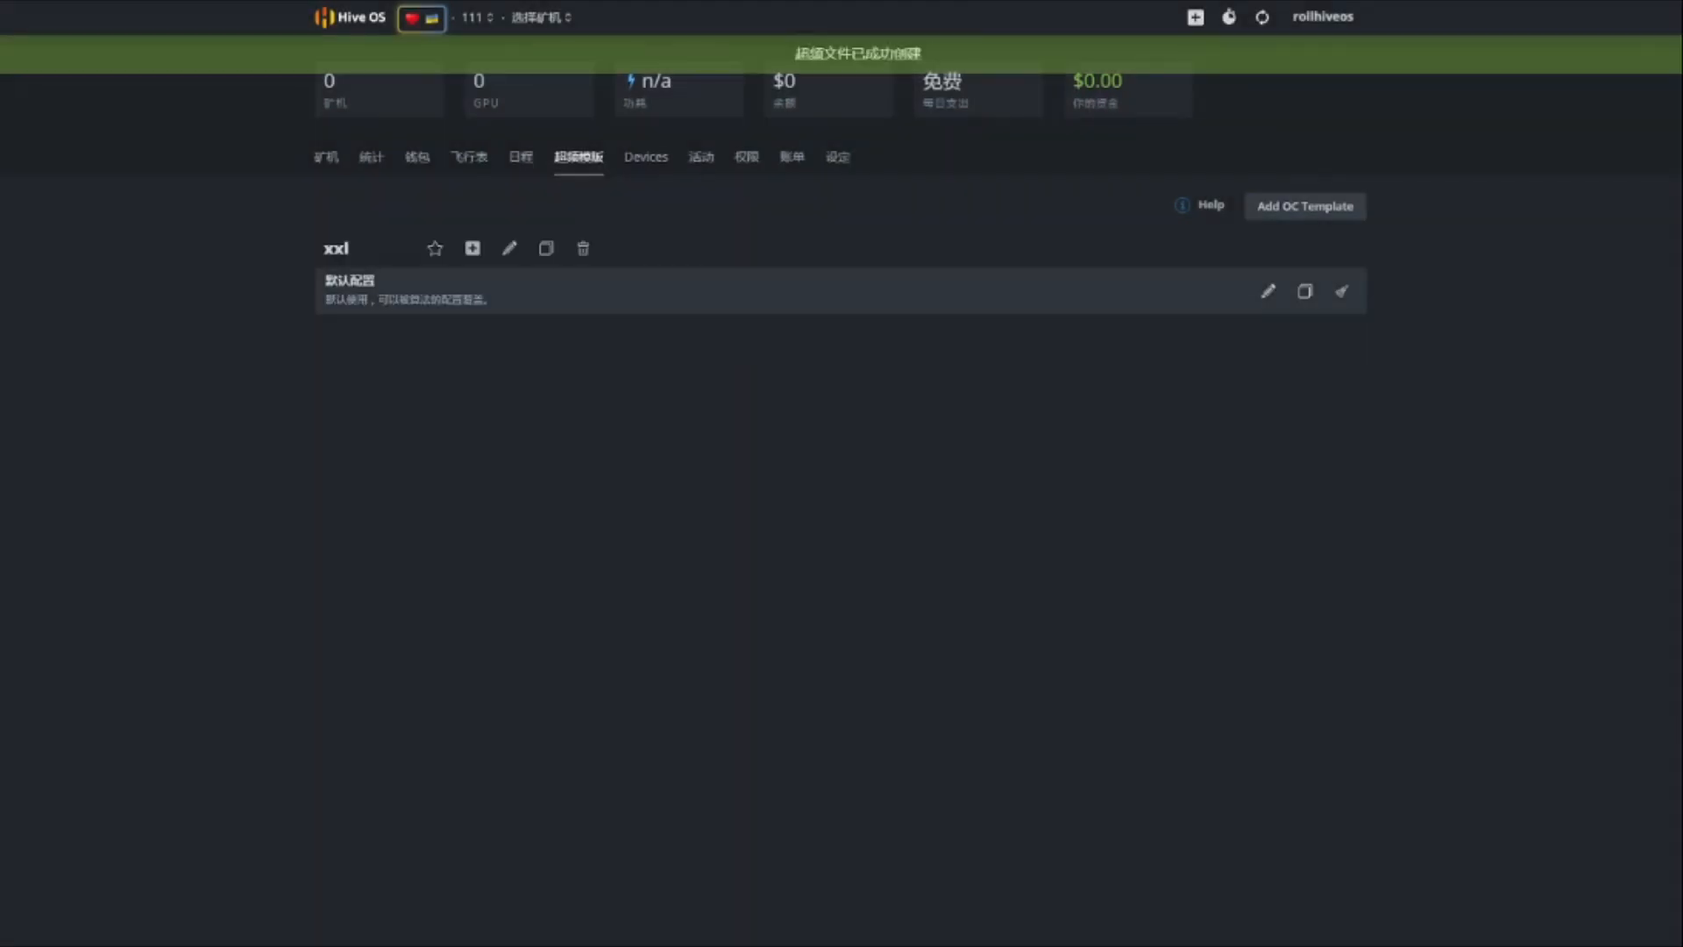
Set the template's default configuration to AMD cards and look over the popular presets for ETH.
{"action": "left_click", "coordinate": [1268, 291]}
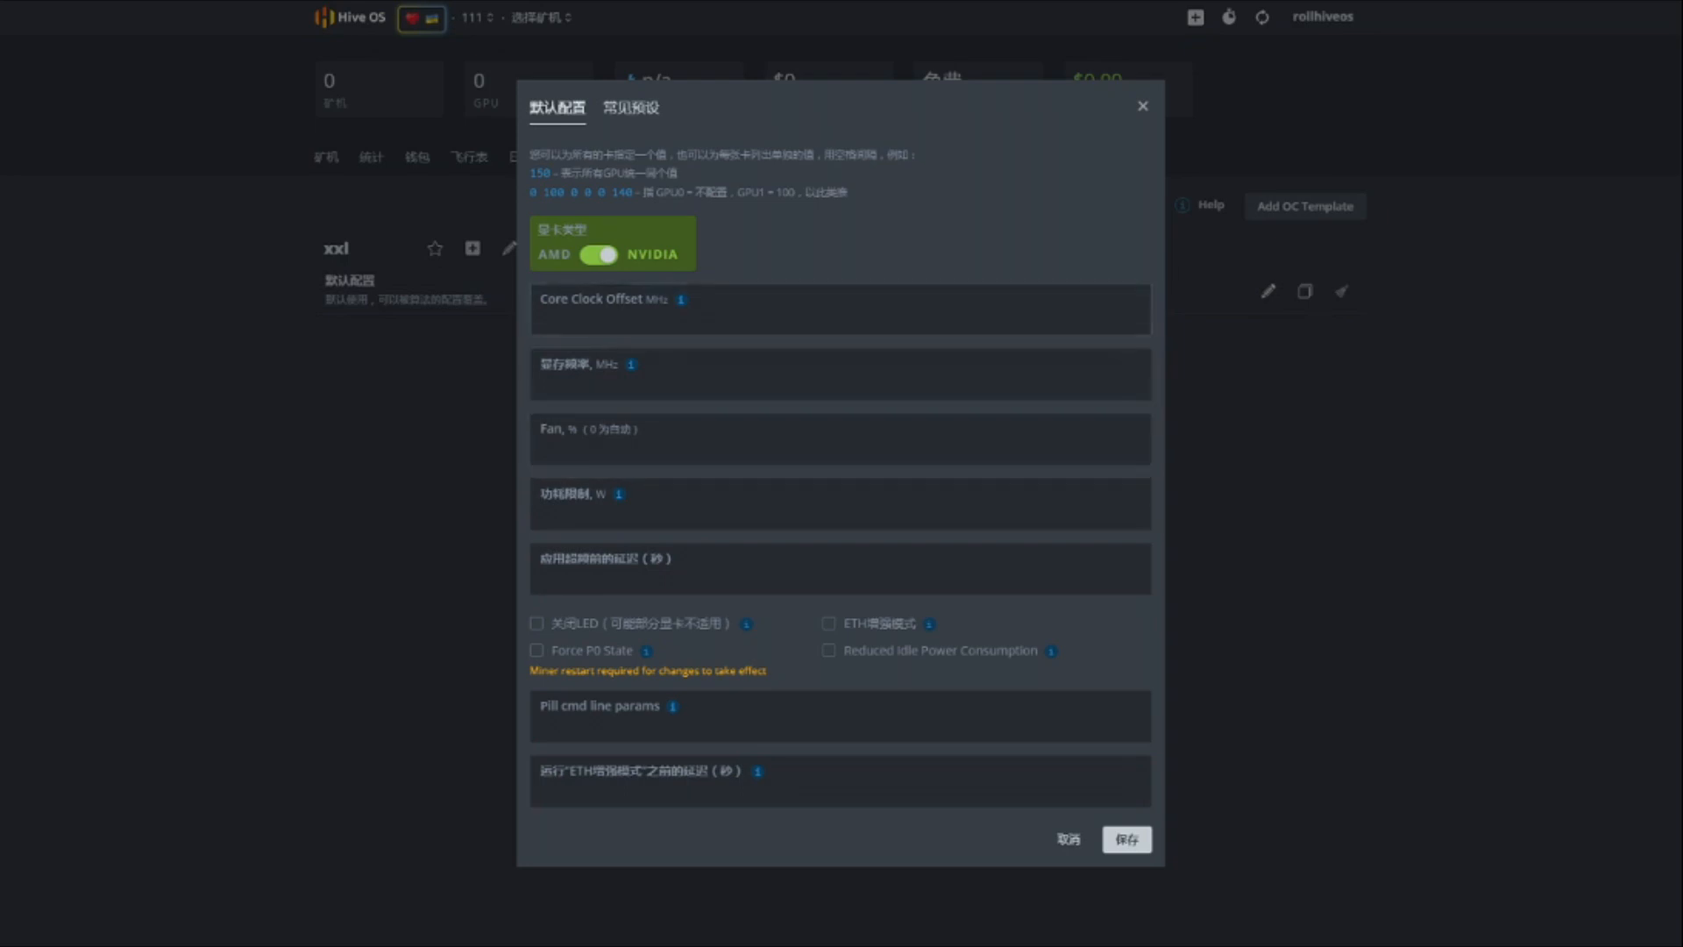
{"action": "left_click", "coordinate": [599, 255]}
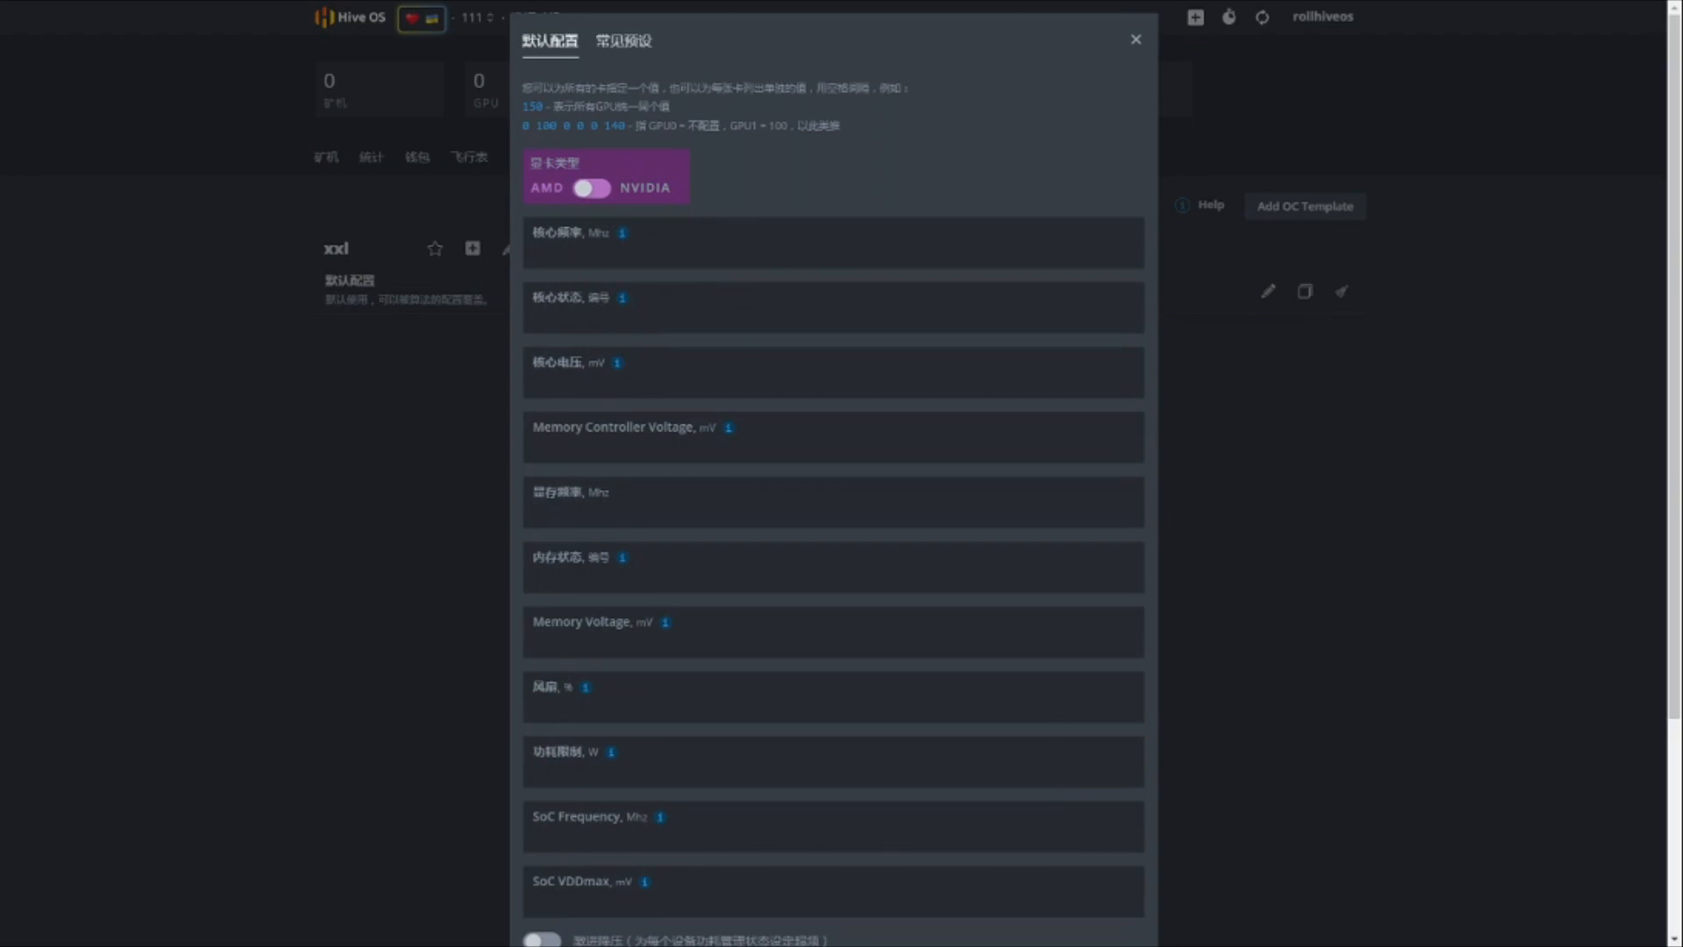
{"action": "left_click", "coordinate": [623, 40]}
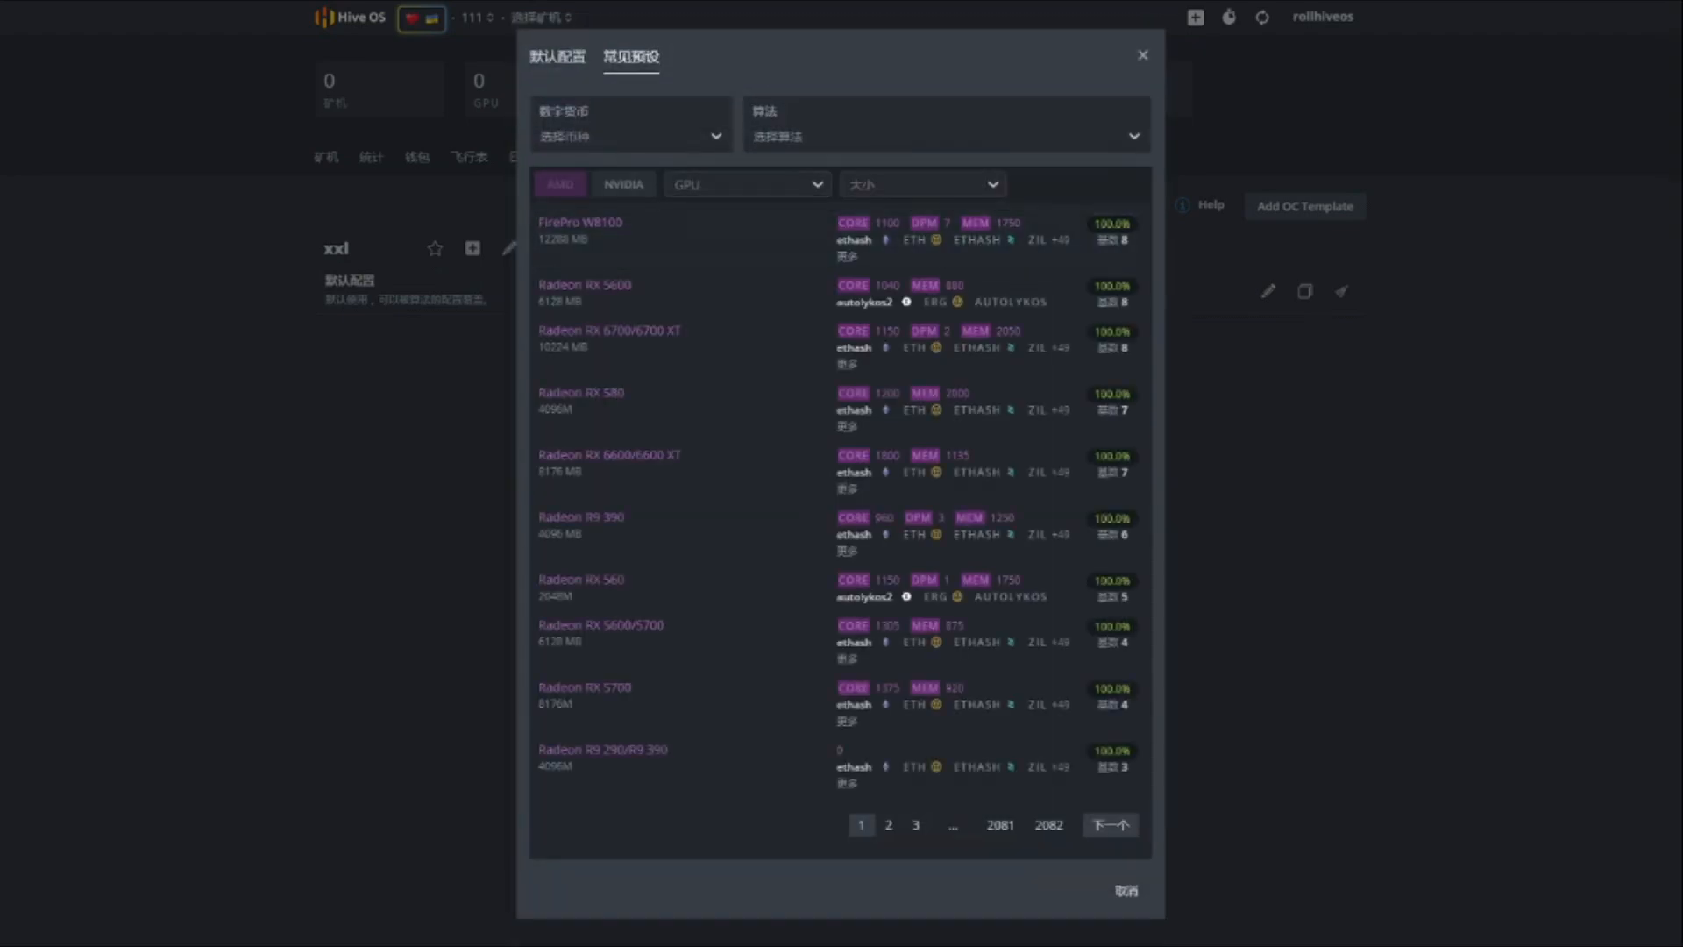
{"action": "left_click", "coordinate": [629, 136]}
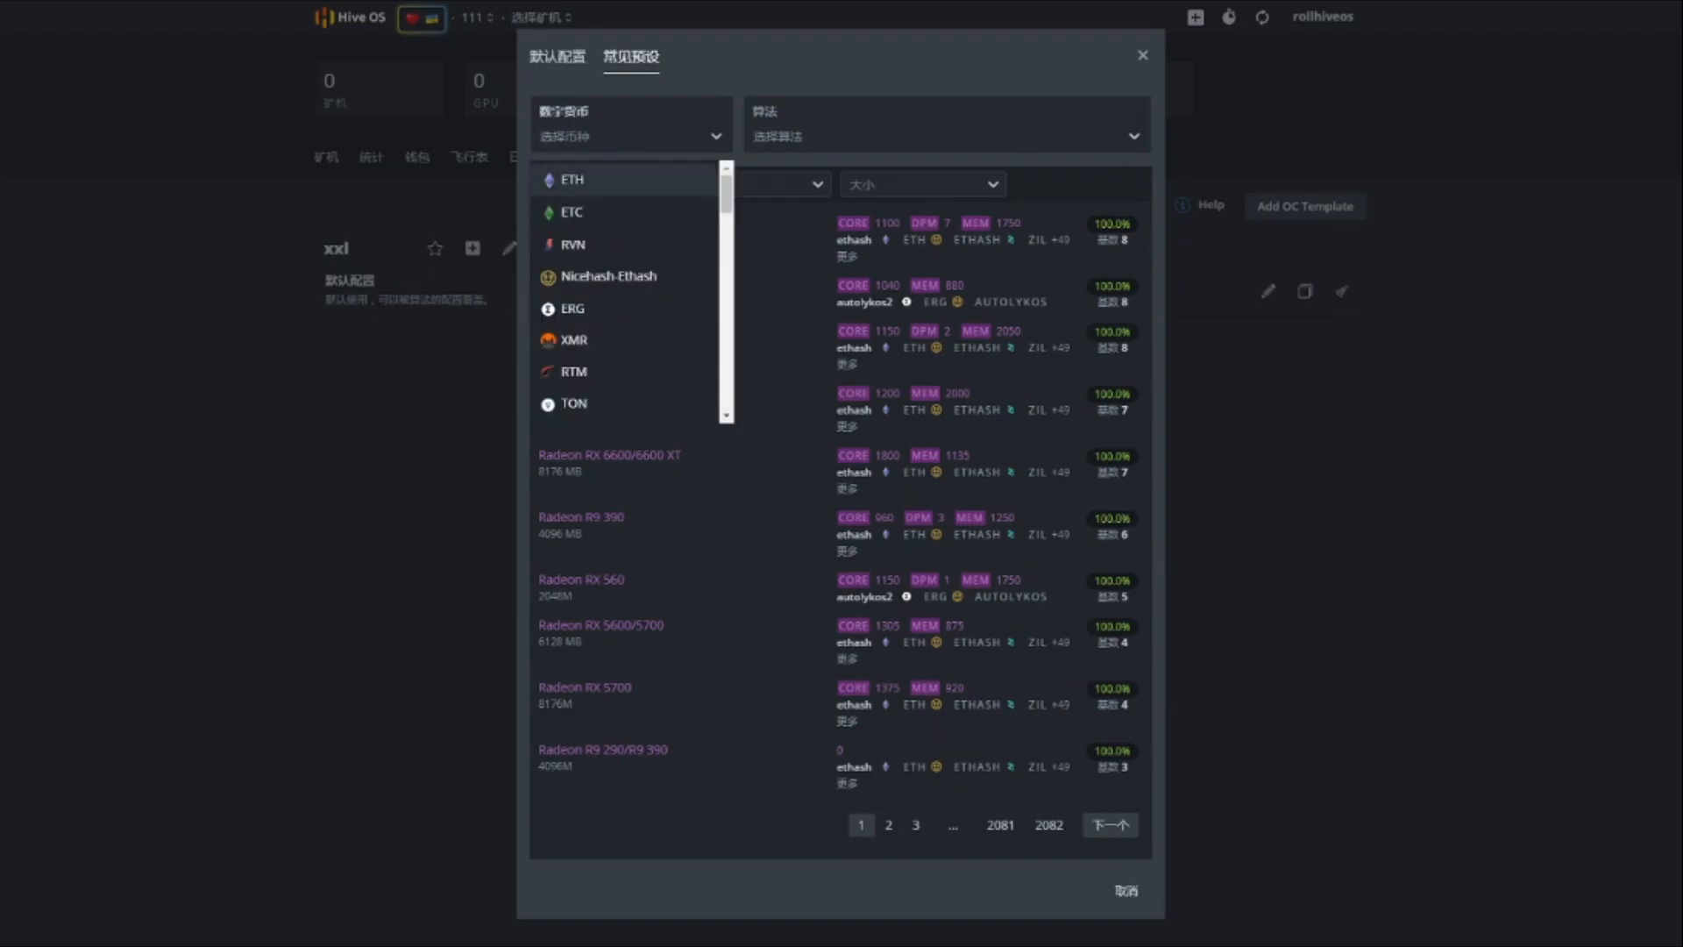
{"action": "left_click", "coordinate": [572, 179]}
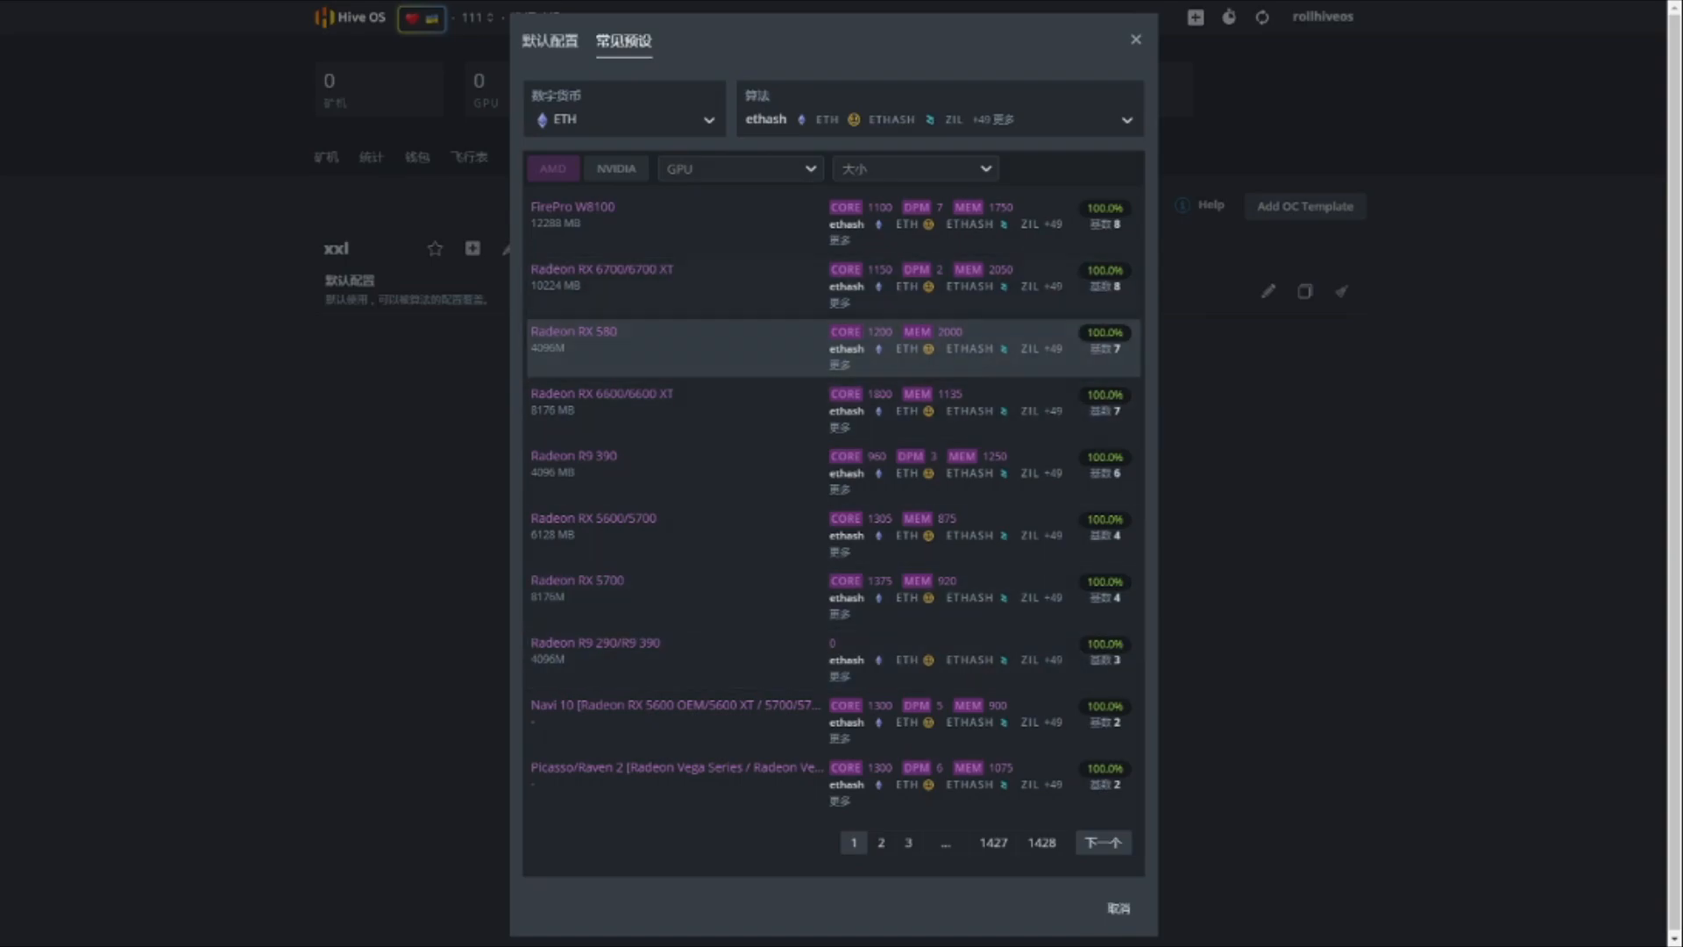
{"action": "left_click", "coordinate": [550, 41]}
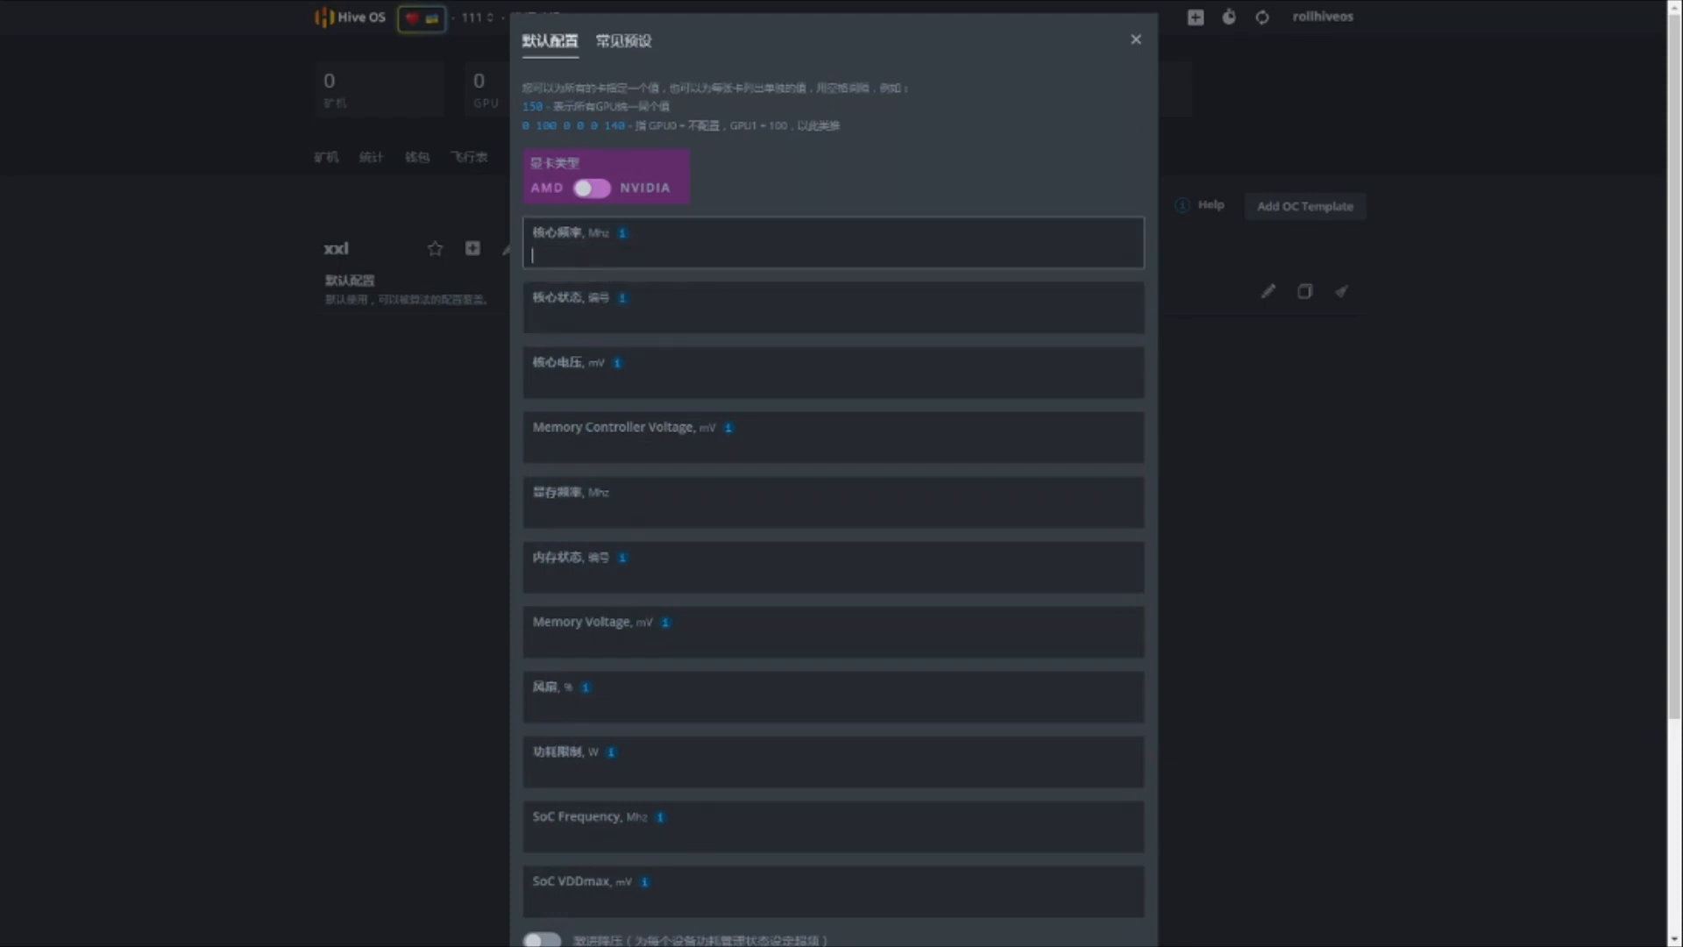
Enter a core clock of 1900 MHz, core voltage of 850 mV, memory clock of 2000 MHz and fan speed of 50%.
{"action": "type", "text": "1900"}
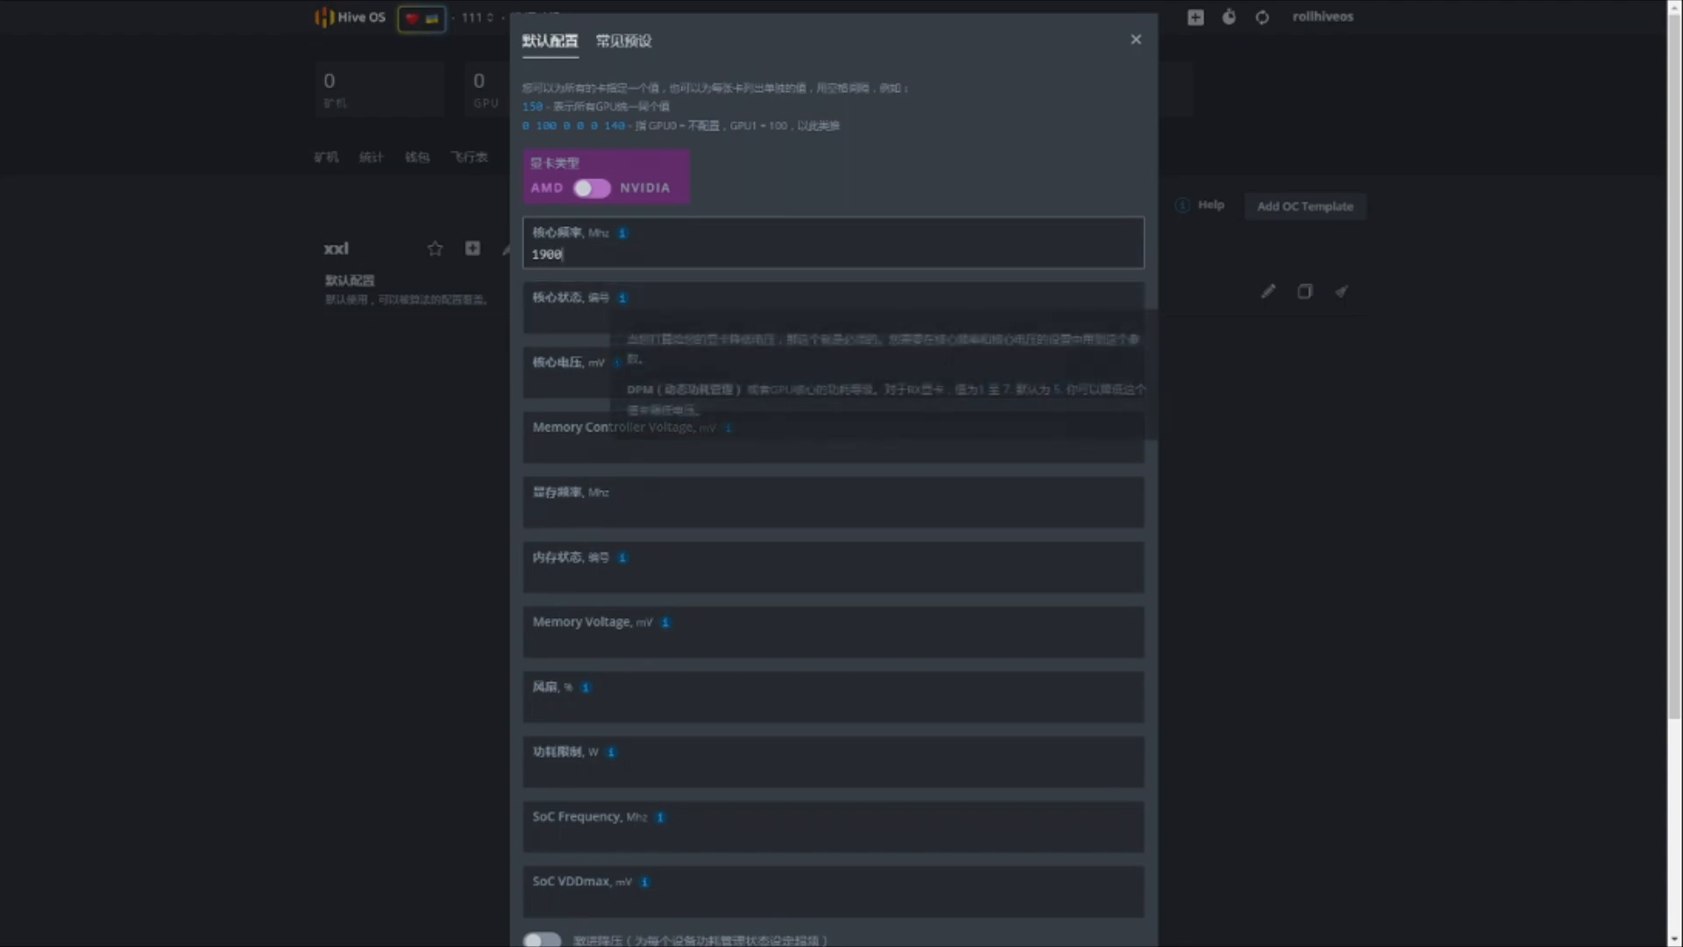
{"action": "left_click", "coordinate": [611, 383]}
{"action": "type", "text": "850"}
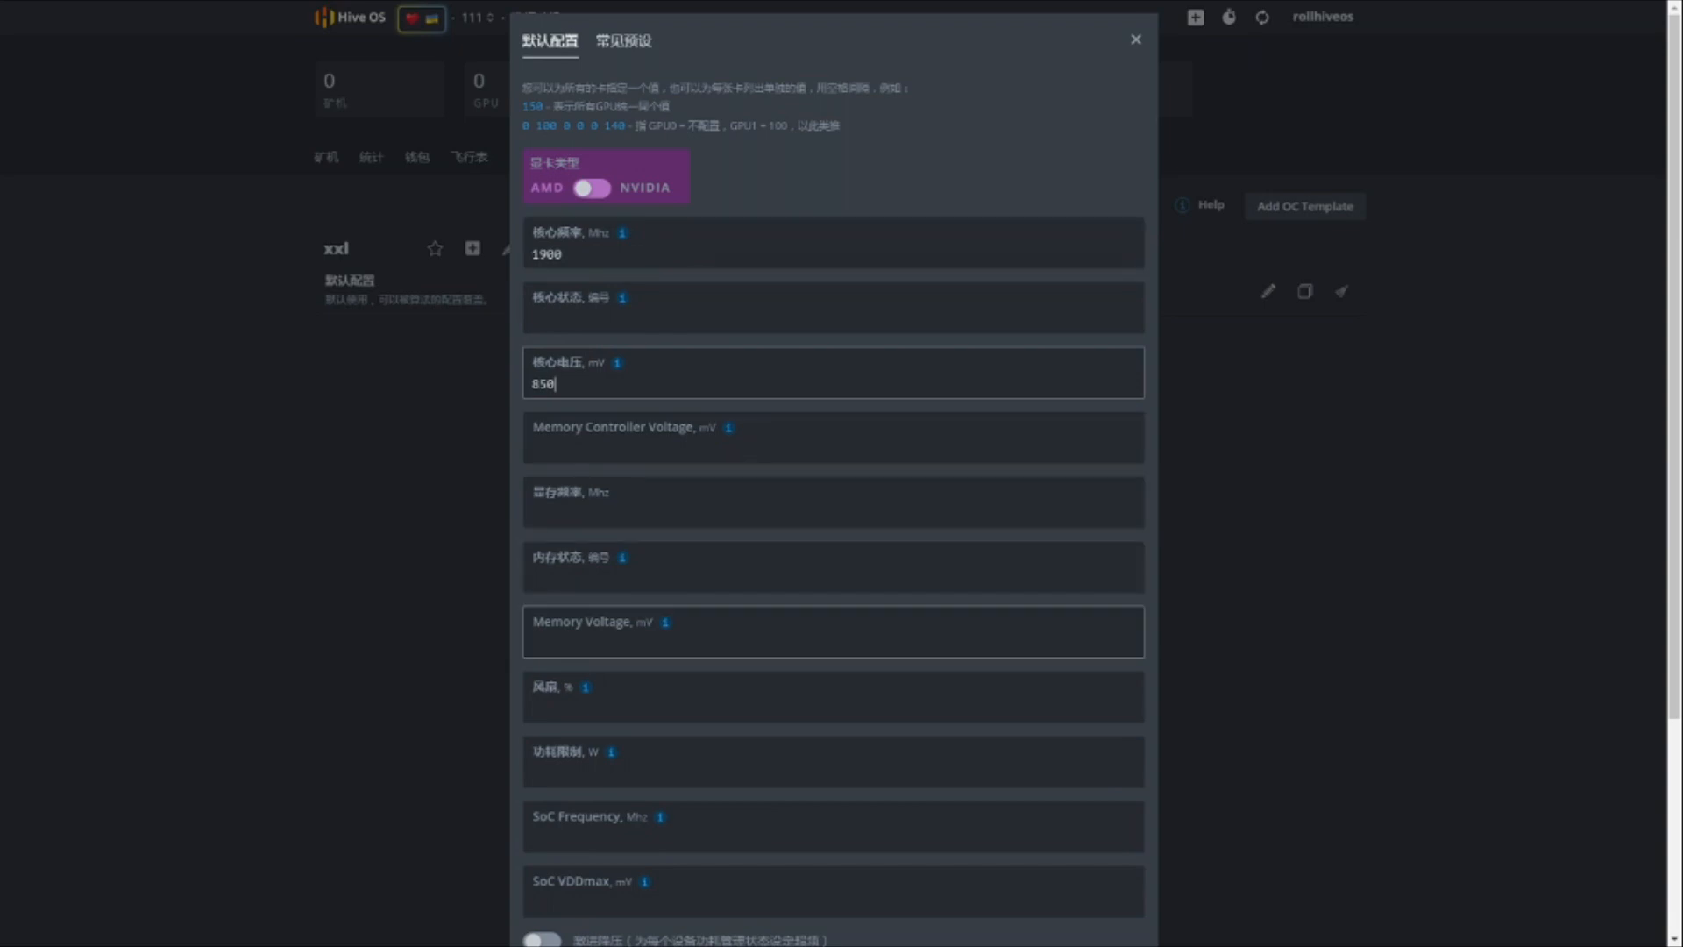
{"action": "left_click", "coordinate": [832, 503]}
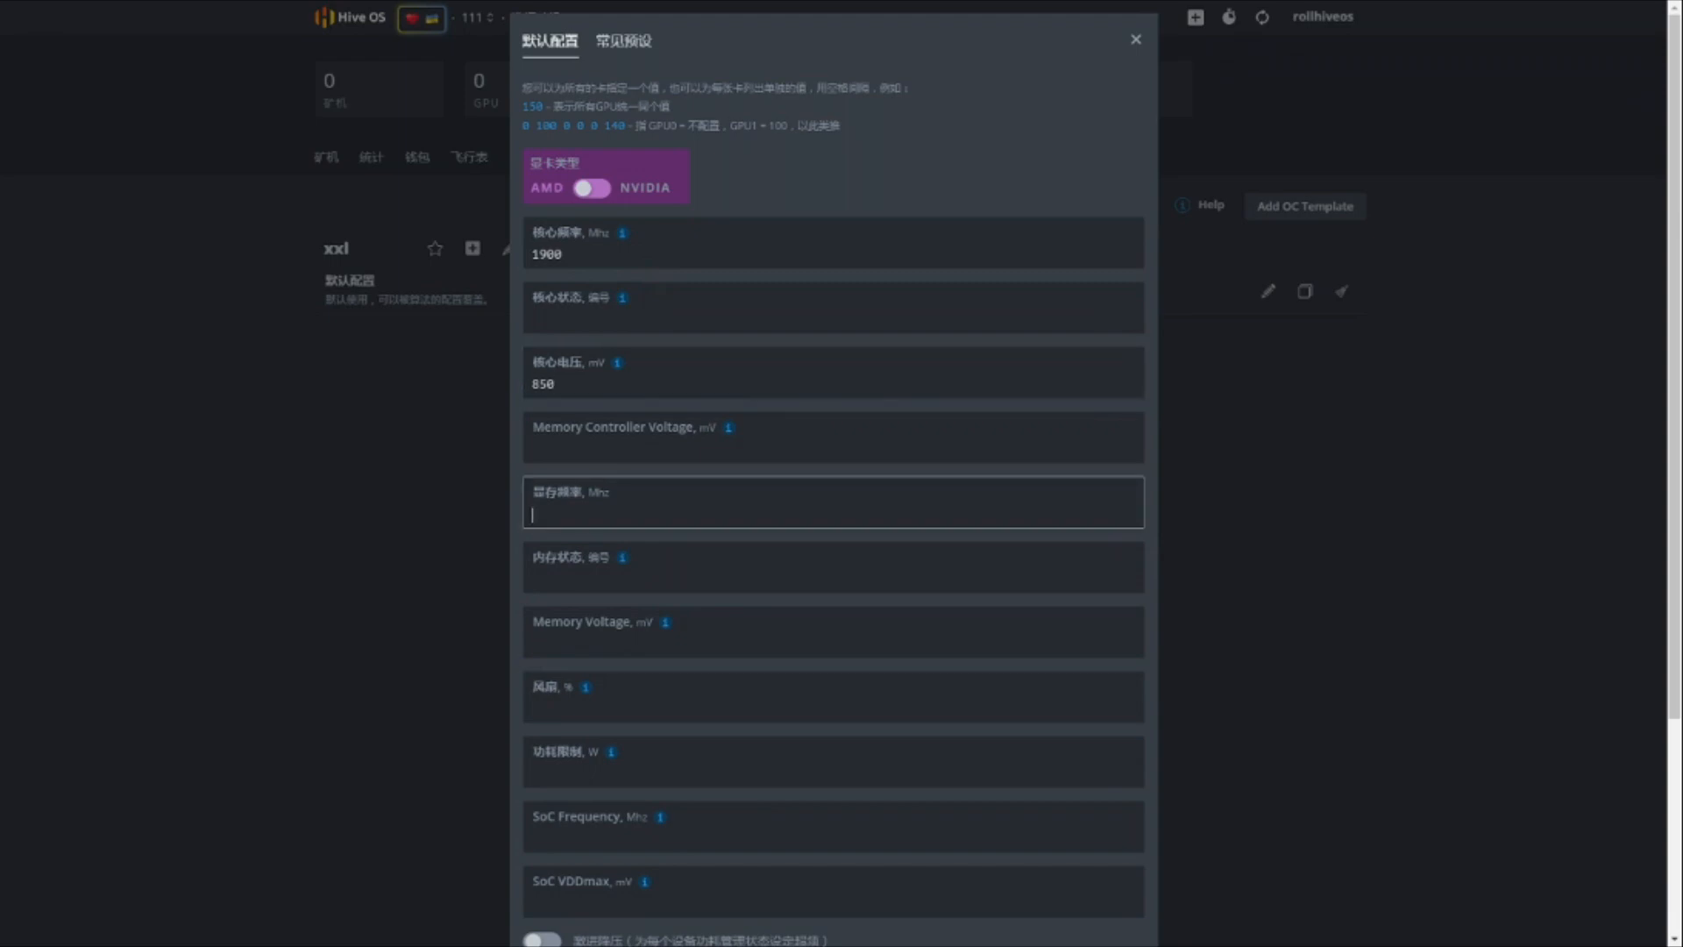
{"action": "type", "text": "2000"}
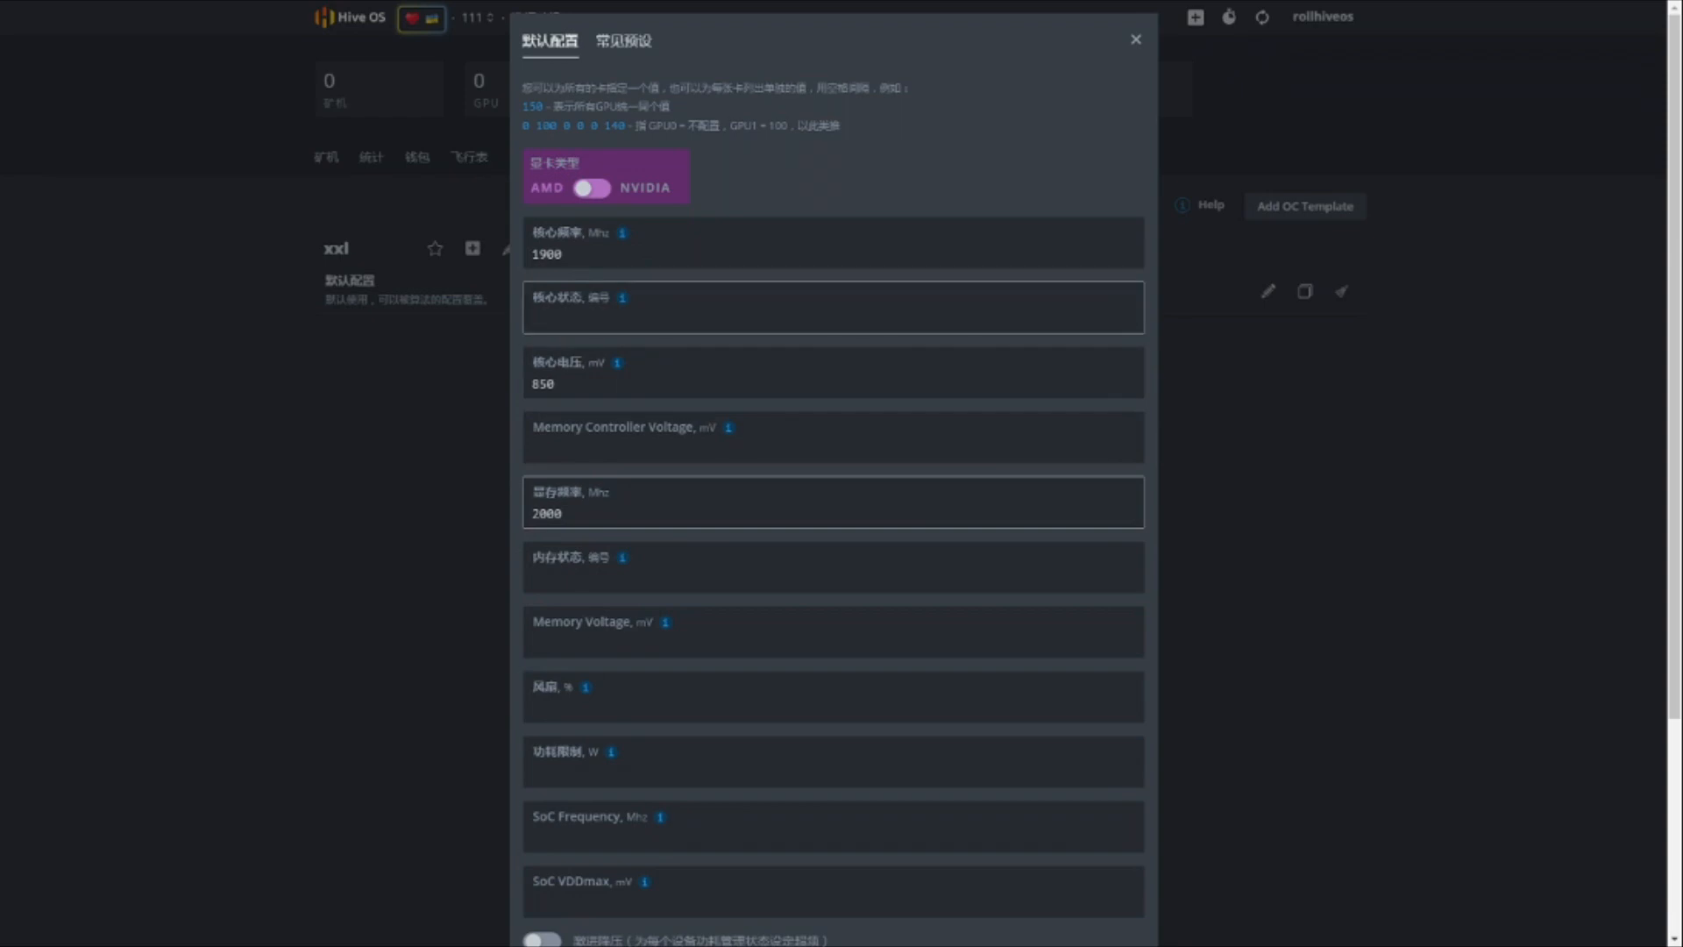
{"action": "mouse_move", "coordinate": [665, 622]}
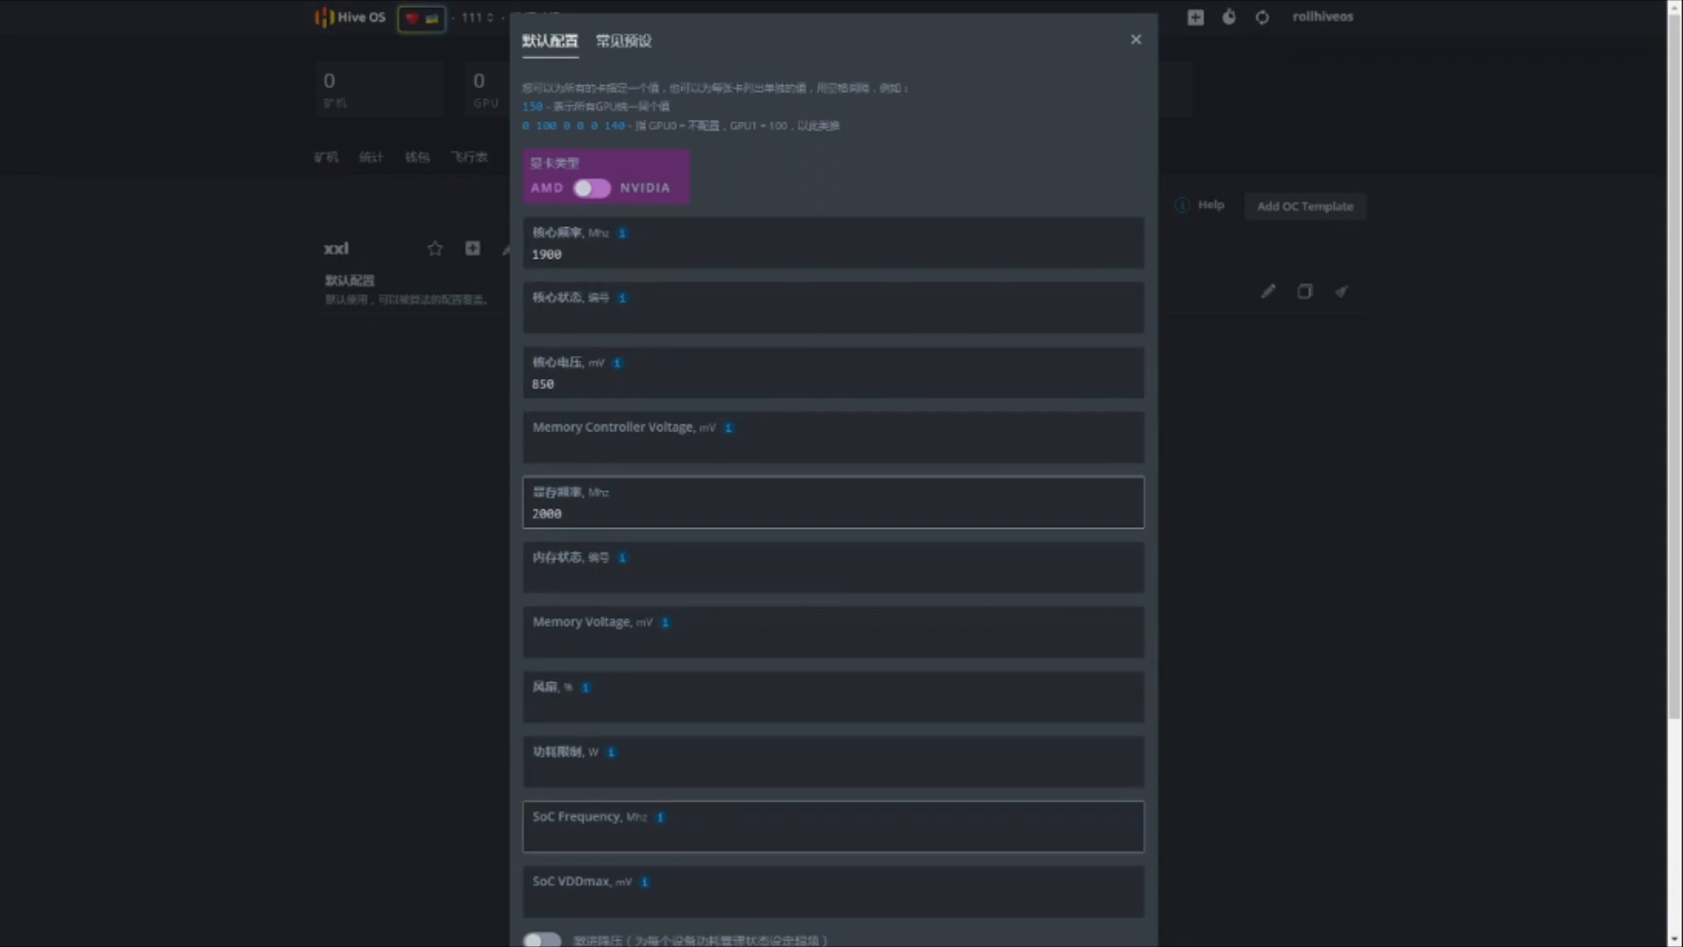
{"action": "left_click", "coordinate": [666, 701]}
{"action": "type", "text": "5"}
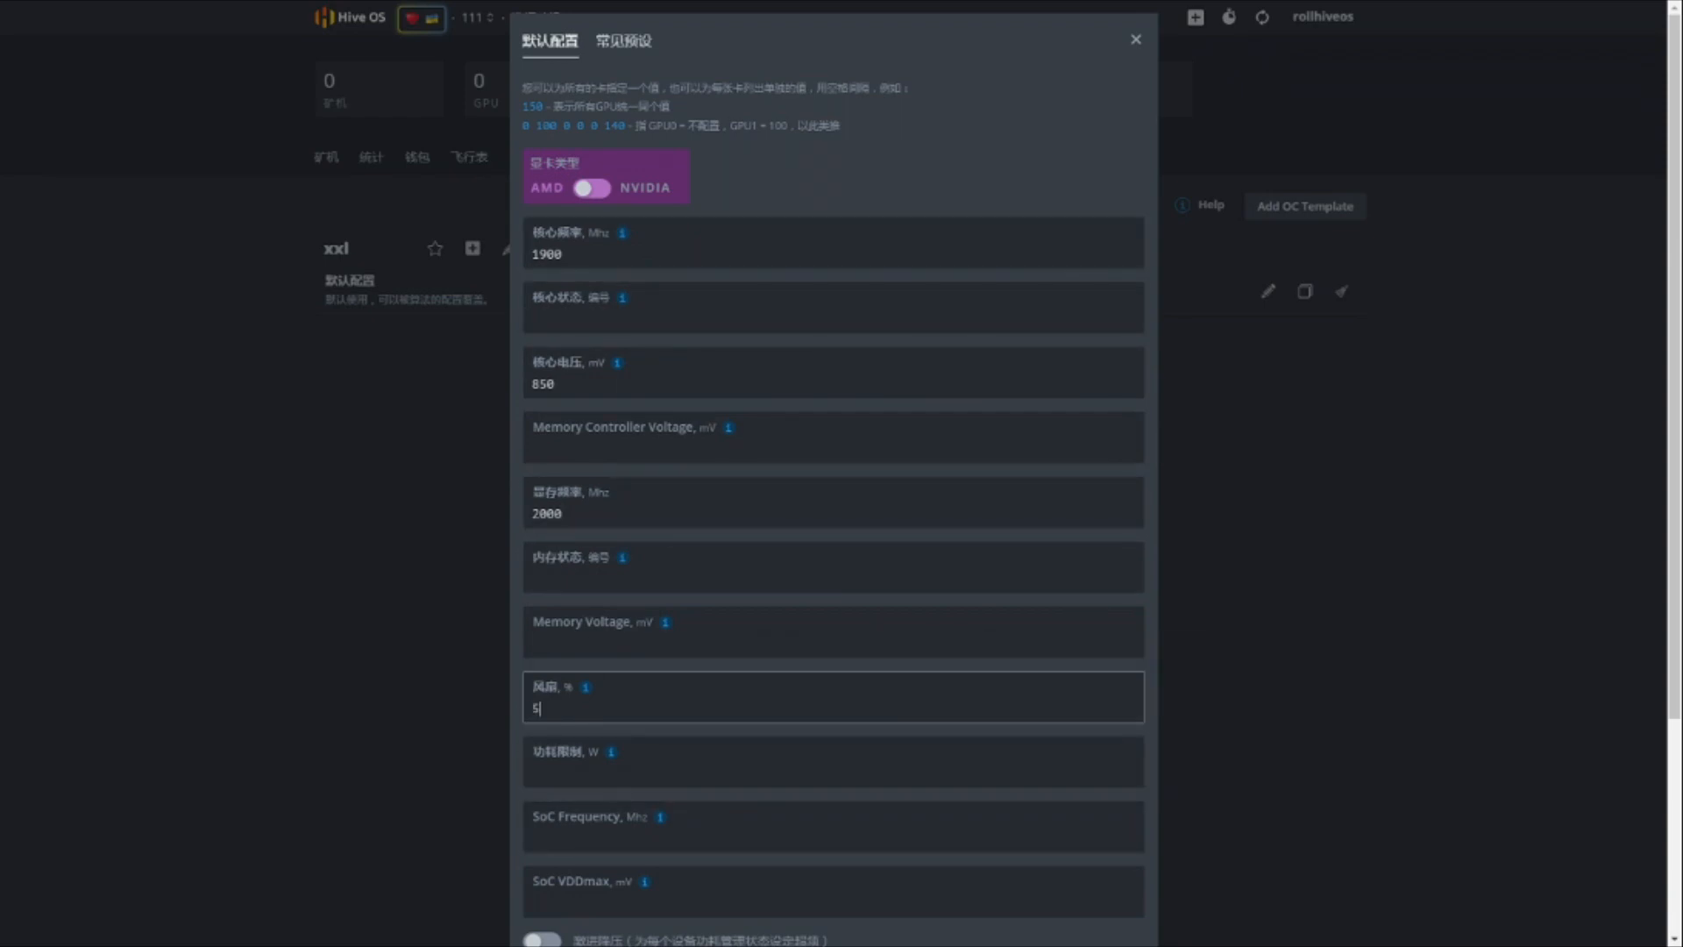
{"action": "type", "text": "0"}
Review the core clock, core state, core voltage, memory clock and fan fields of the AMD configuration.
{"action": "scroll", "coordinate": [833, 526], "scroll_direction": "down", "scroll_amount": 1}
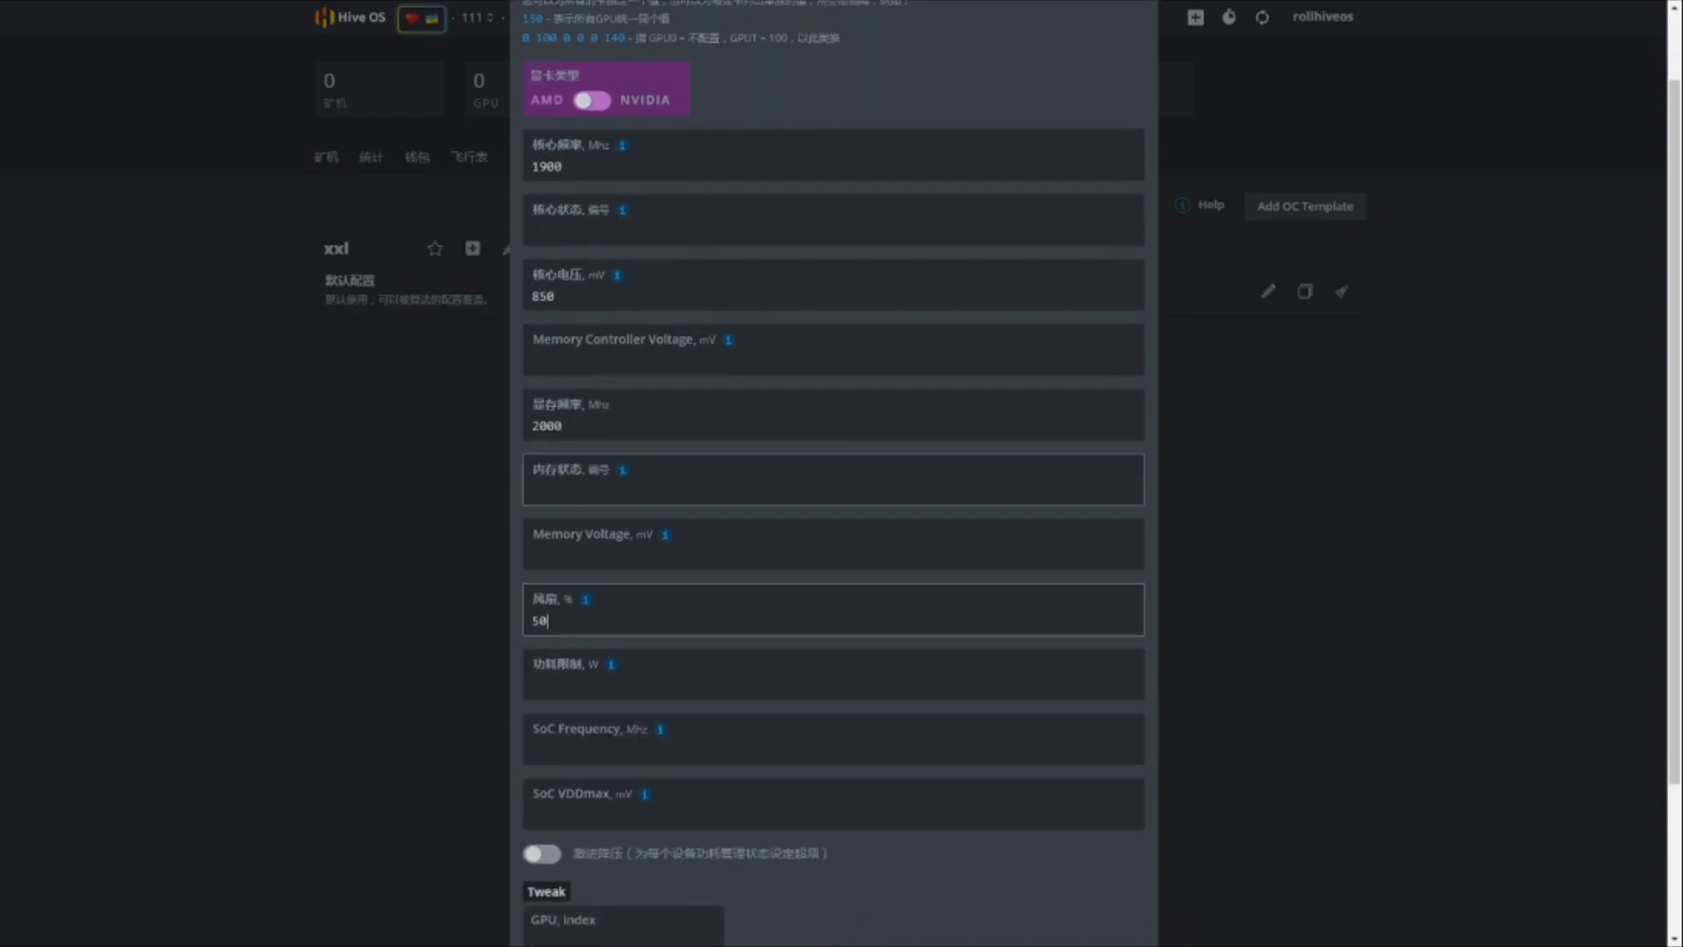
{"action": "scroll", "coordinate": [832, 526], "scroll_direction": "up", "scroll_amount": 1}
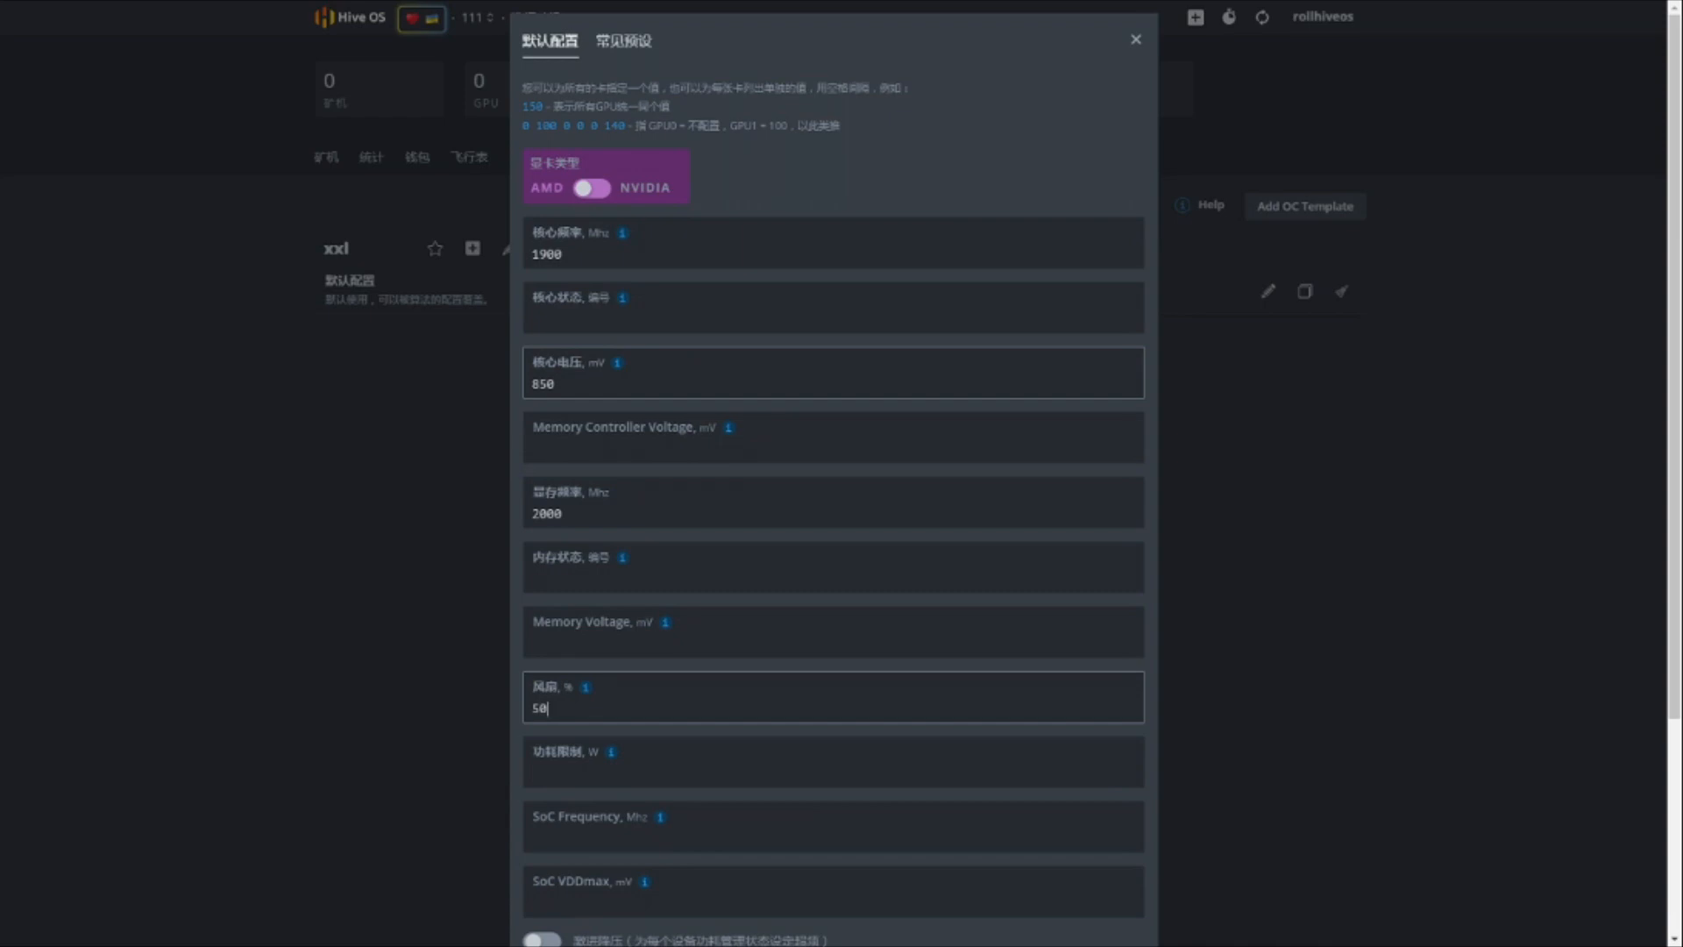
{"action": "left_click", "coordinate": [666, 315]}
{"action": "left_click", "coordinate": [666, 379]}
{"action": "left_click", "coordinate": [666, 315]}
{"action": "left_click", "coordinate": [666, 340]}
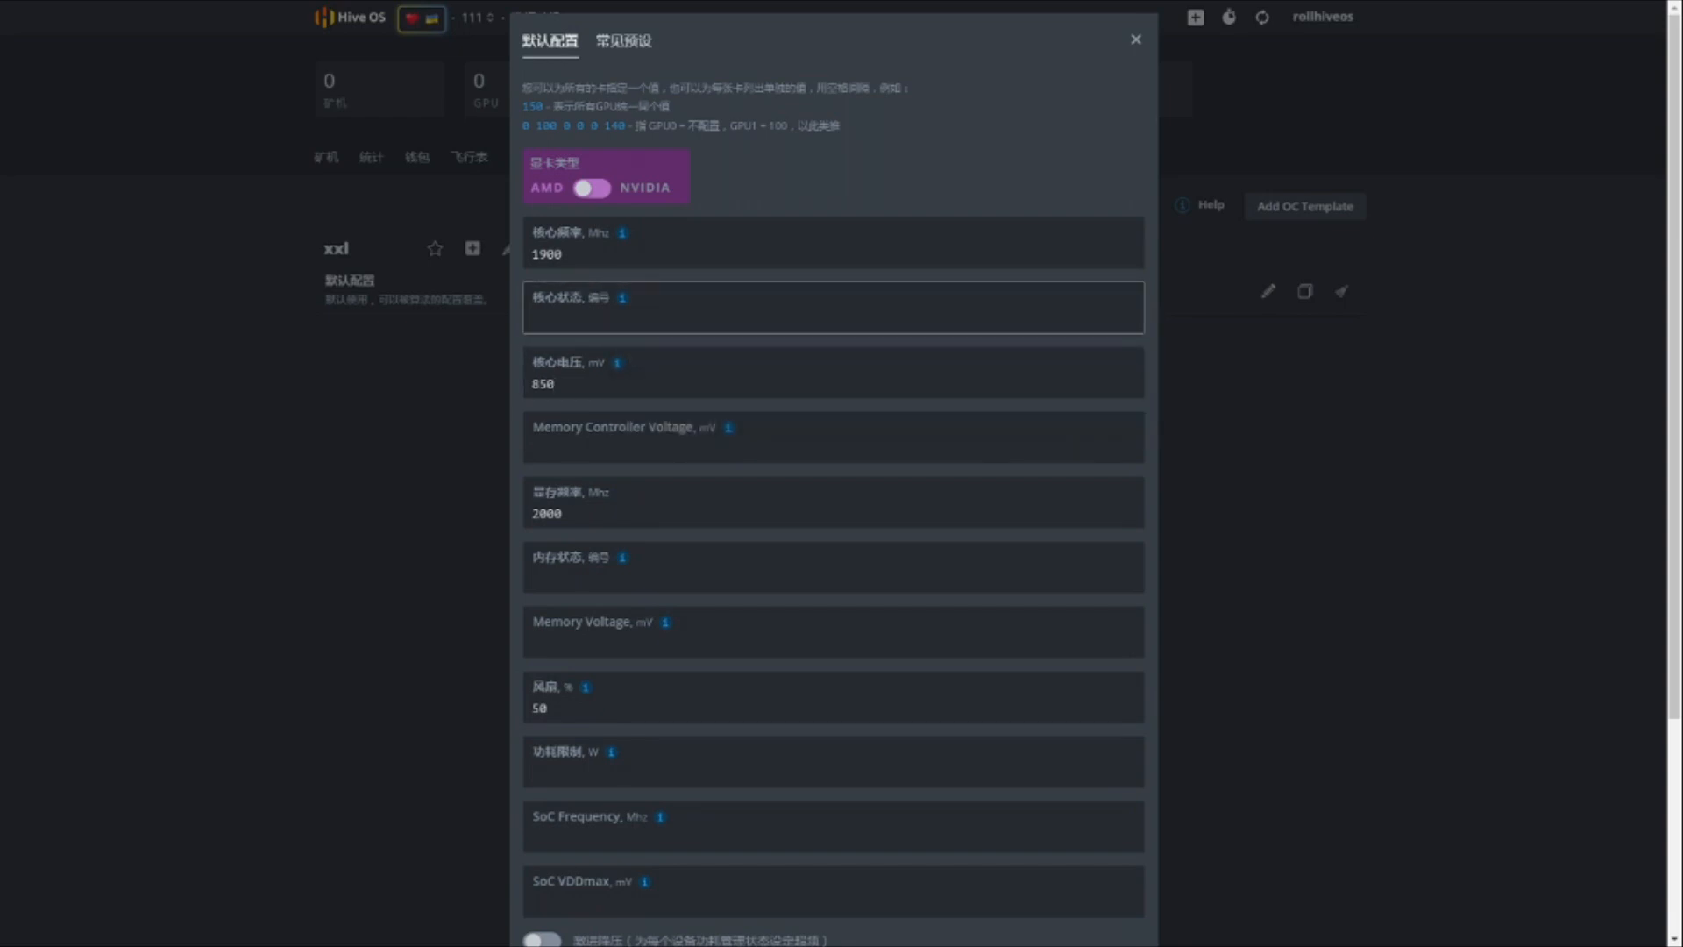
{"action": "mouse_move", "coordinate": [622, 298]}
{"action": "left_click", "coordinate": [666, 318]}
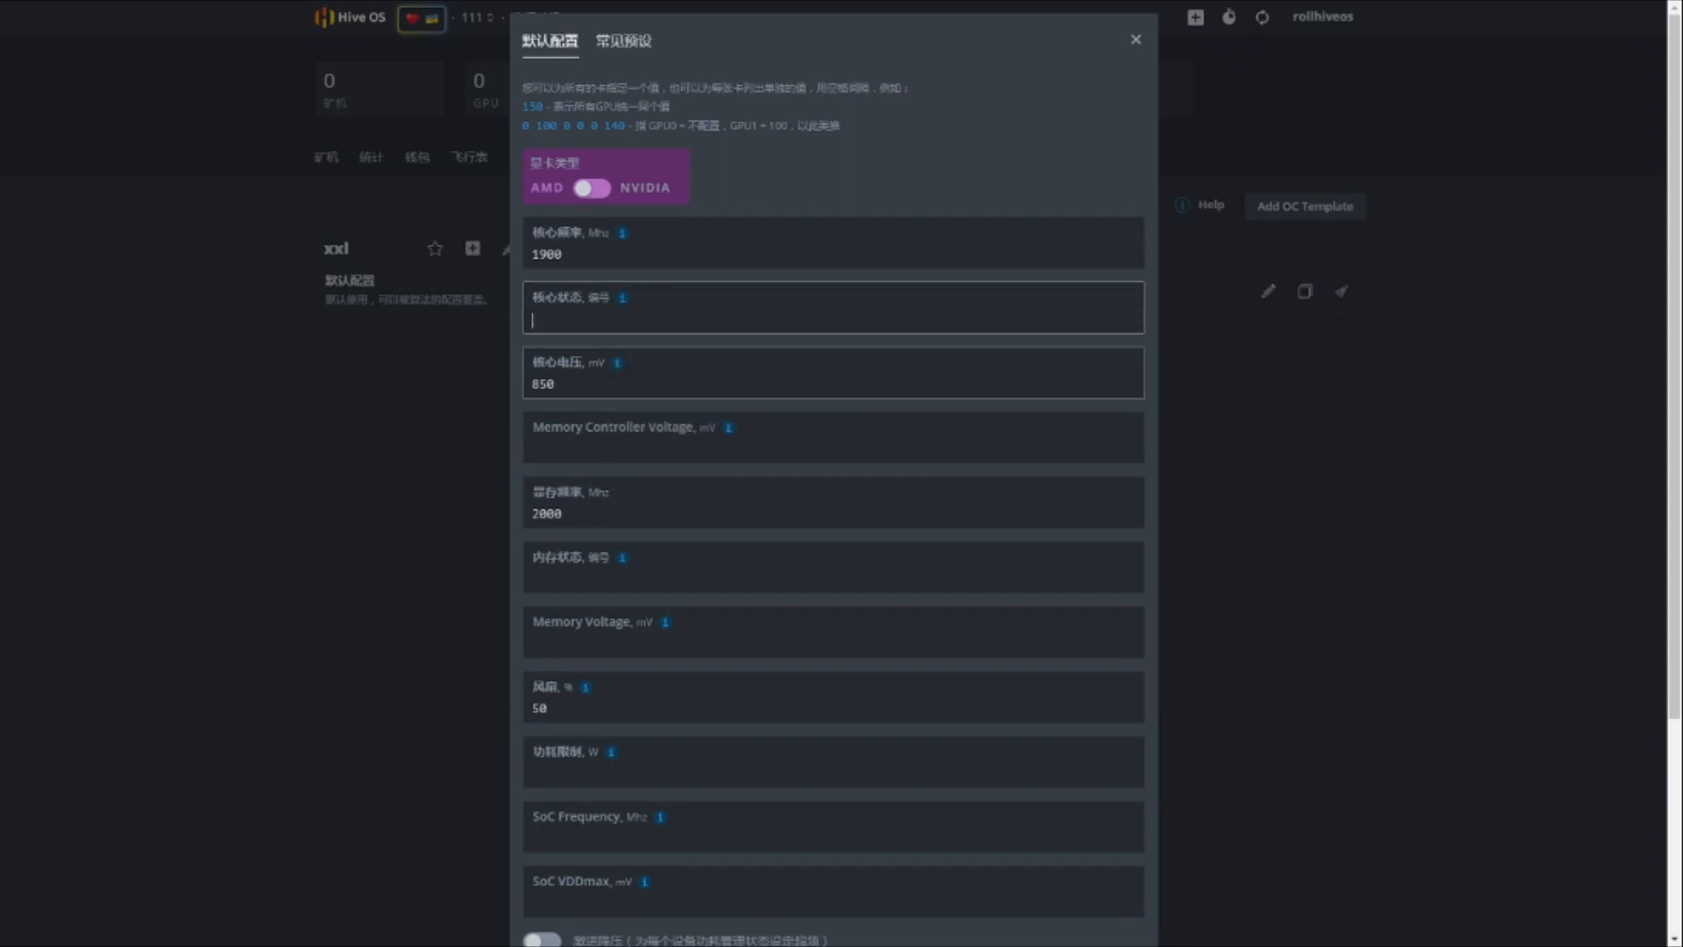
{"action": "left_click", "coordinate": [556, 254]}
{"action": "left_click", "coordinate": [555, 384]}
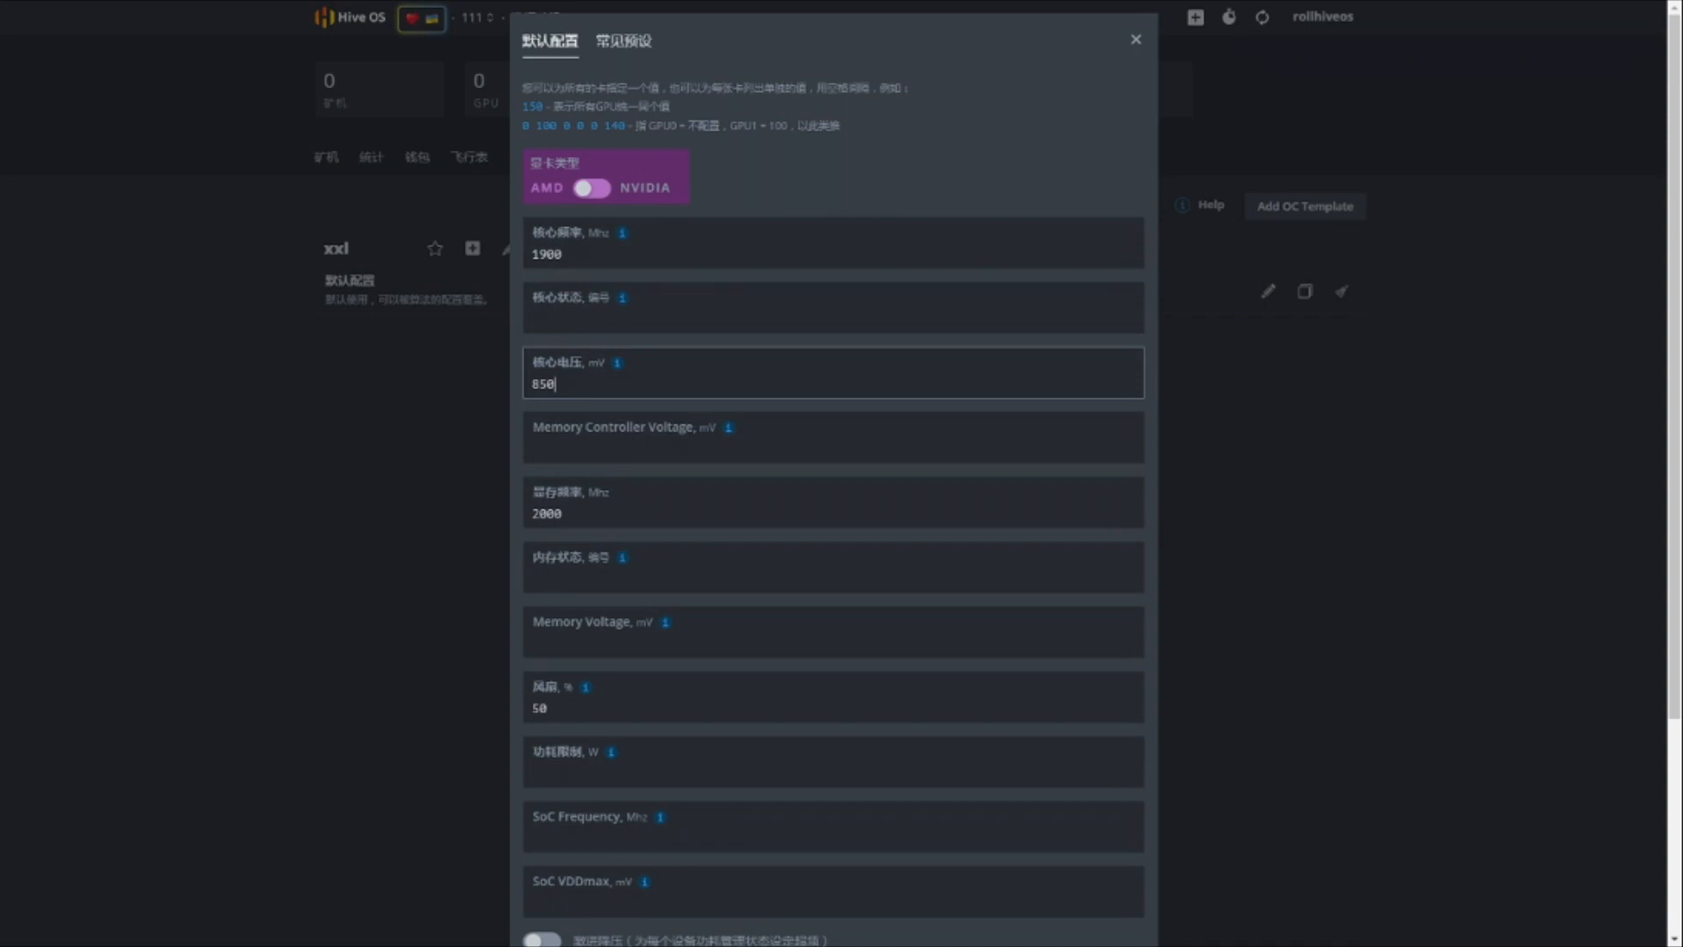
{"action": "left_click", "coordinate": [564, 513]}
{"action": "left_click", "coordinate": [560, 709]}
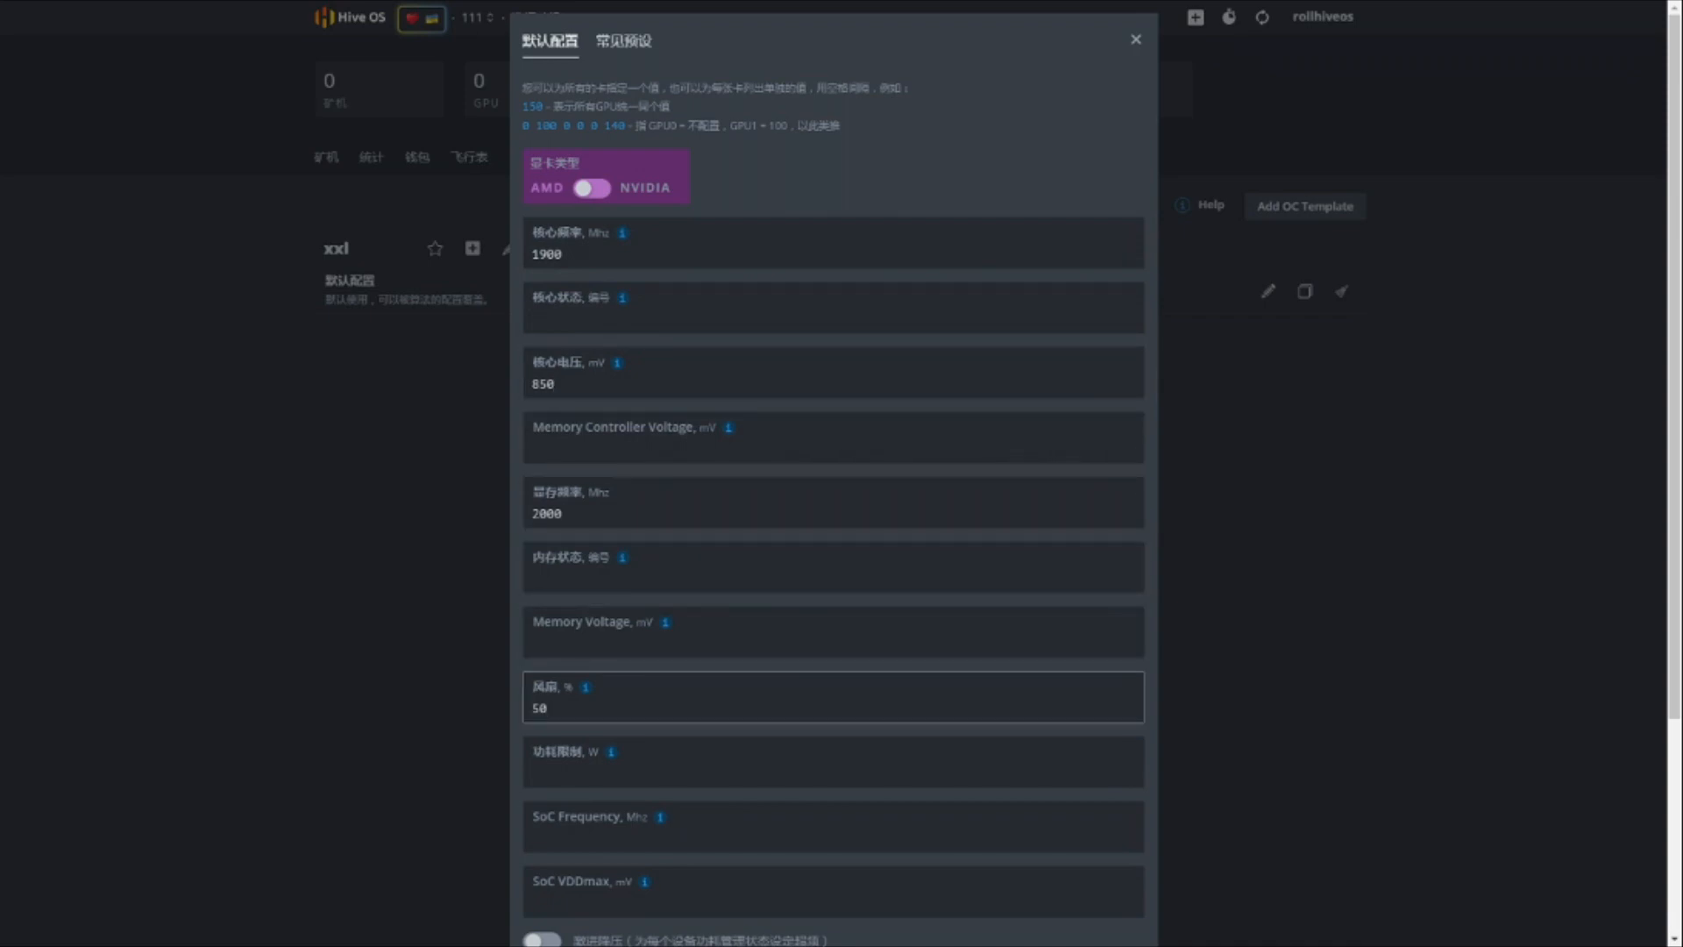
Save the default AMD configuration of the xxl template.
{"action": "scroll", "coordinate": [833, 474], "scroll_direction": "down", "scroll_amount": 1}
{"action": "scroll", "coordinate": [832, 473], "scroll_direction": "down", "scroll_amount": 2}
{"action": "left_click", "coordinate": [1119, 905]}
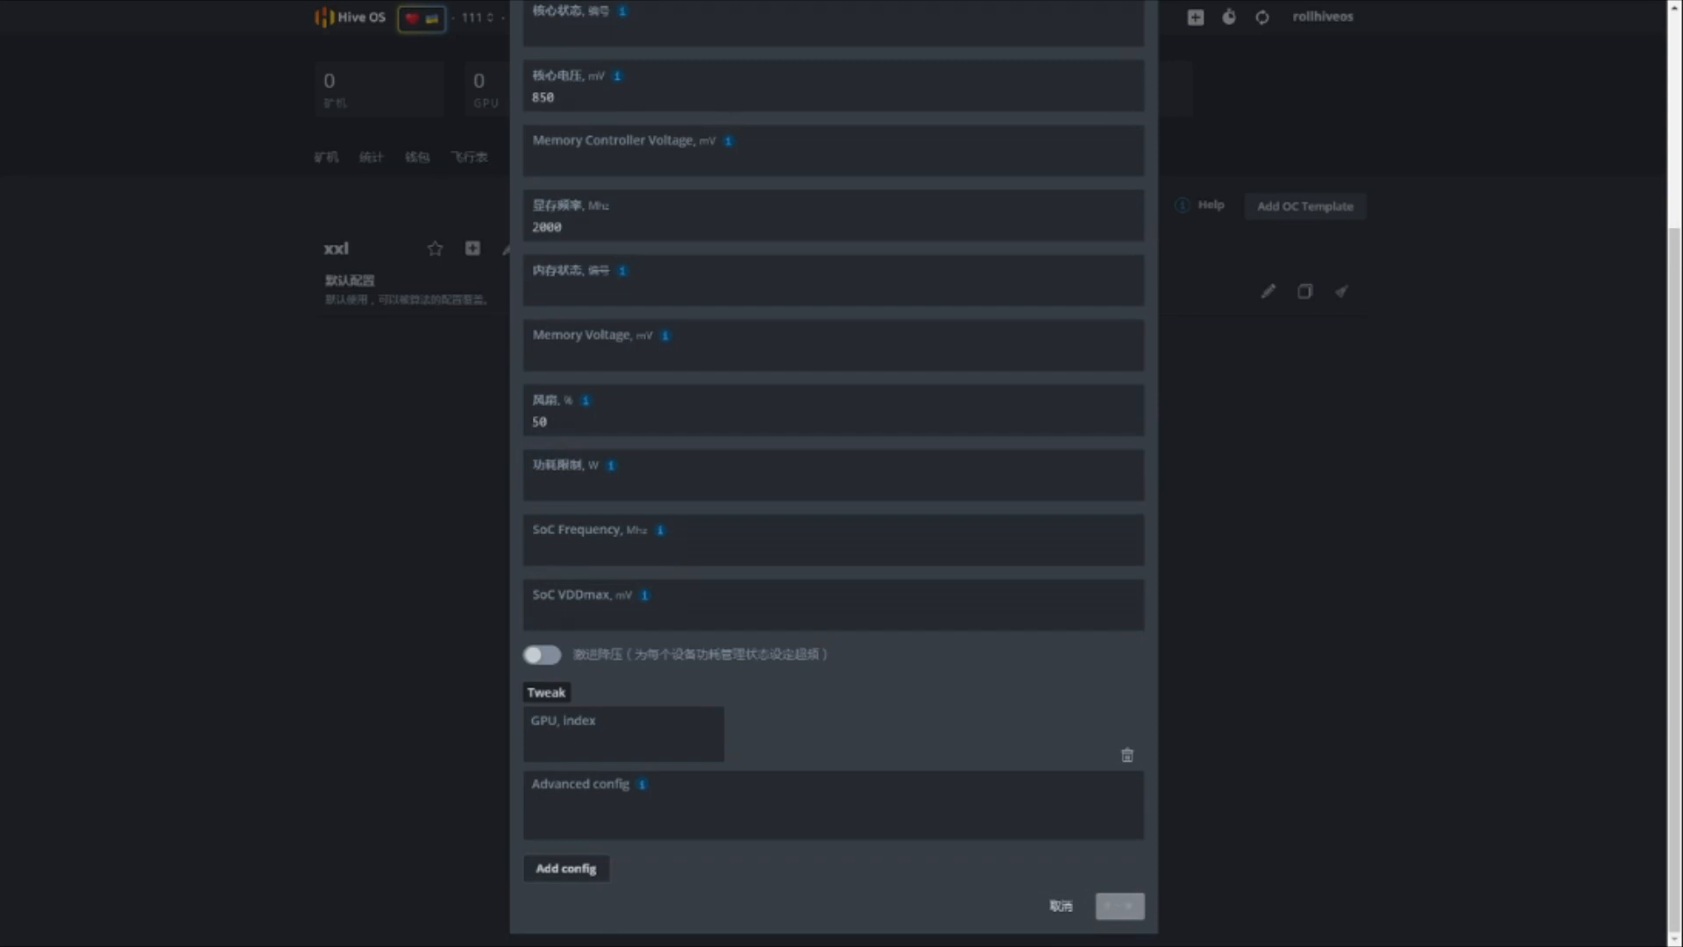
{"action": "scroll", "coordinate": [834, 502], "scroll_direction": "up", "scroll_amount": 4}
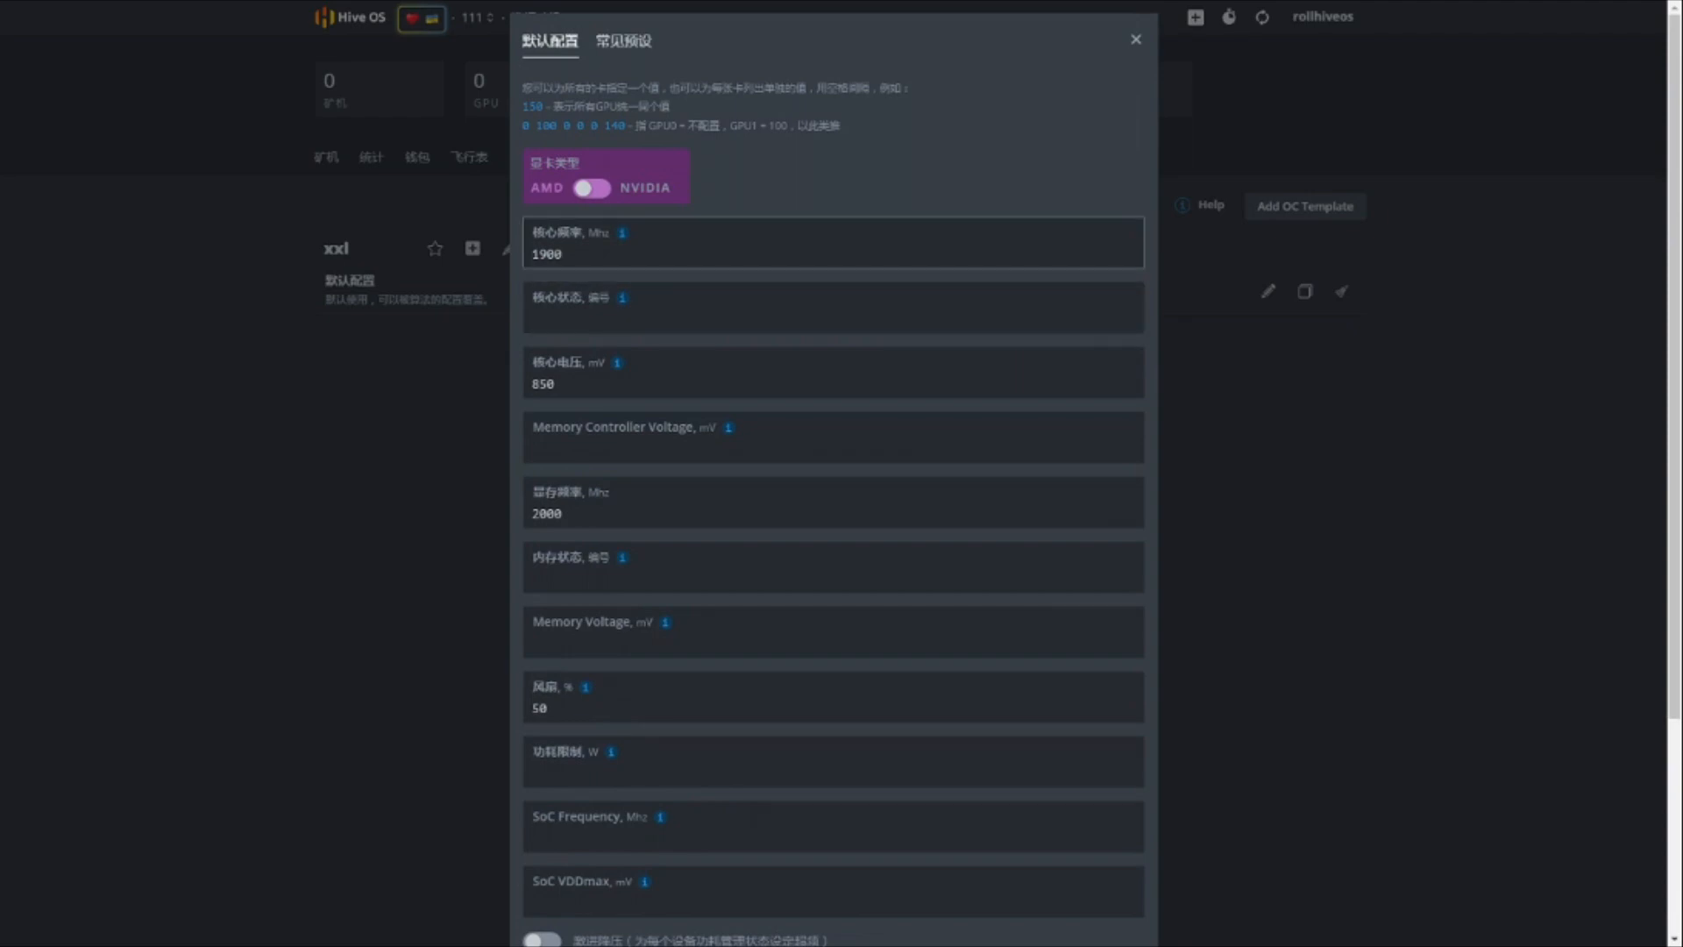
{"action": "key", "text": "Return"}
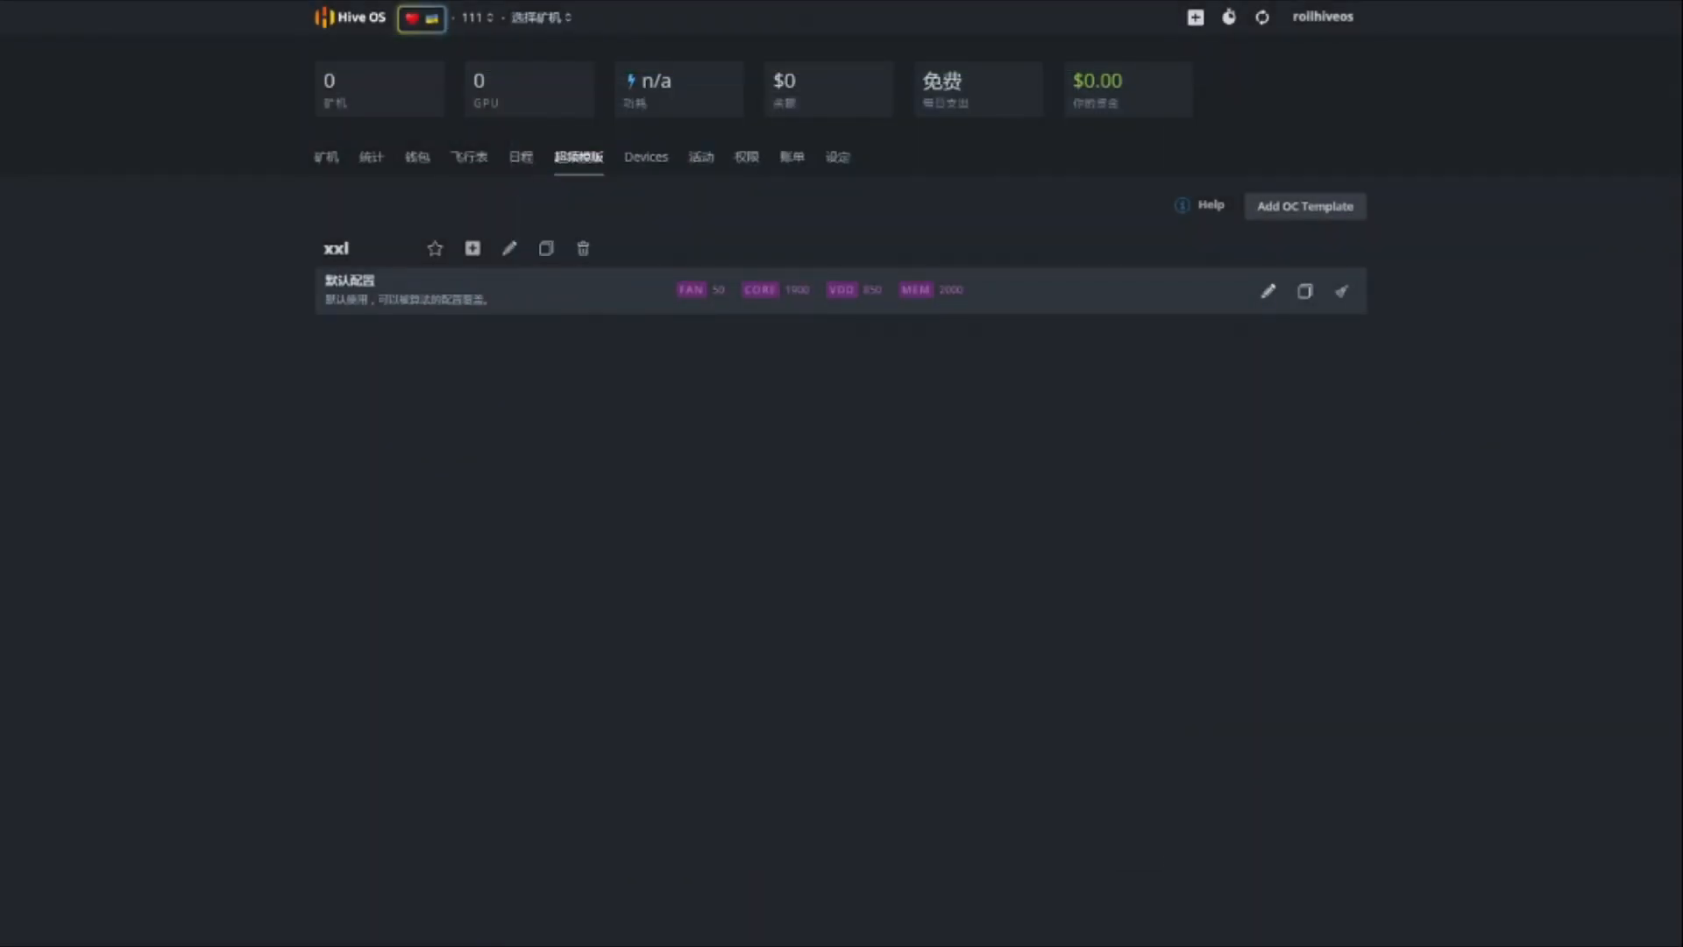
Add second-card values to the xxl default configuration: 2300 MHz core clock, 900 mV core voltage and 2100 MHz memory clock.
{"action": "left_click", "coordinate": [1268, 291]}
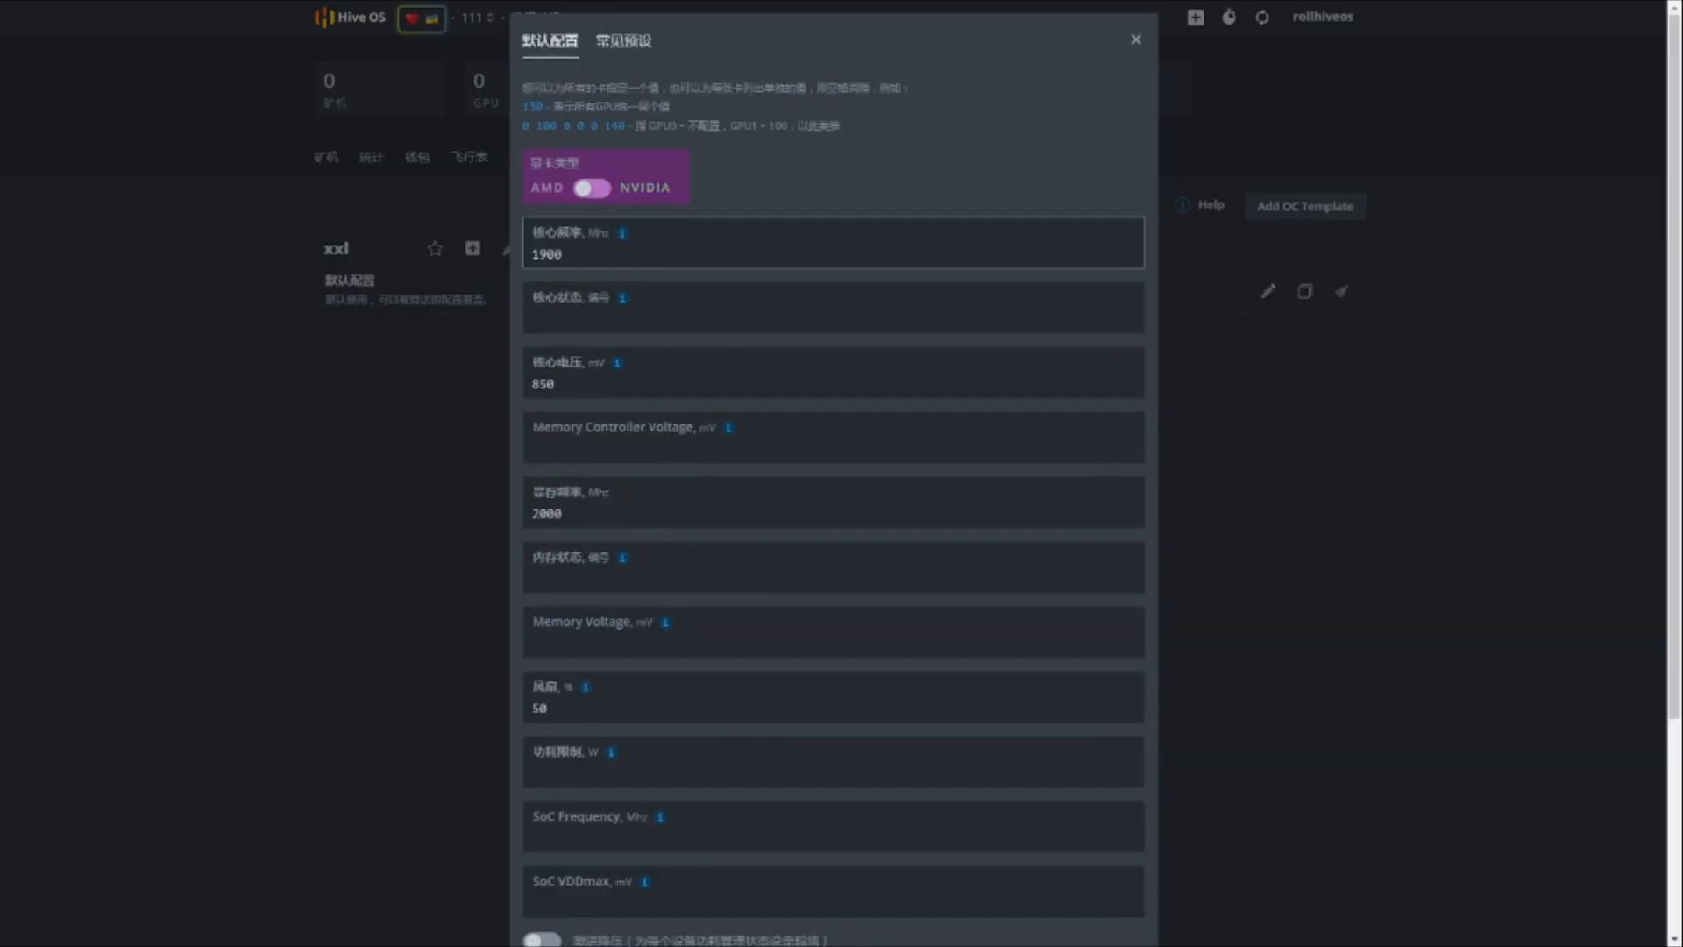
{"action": "type", "text": "2300"}
{"action": "left_click", "coordinate": [617, 383]}
{"action": "type", "text": "900"}
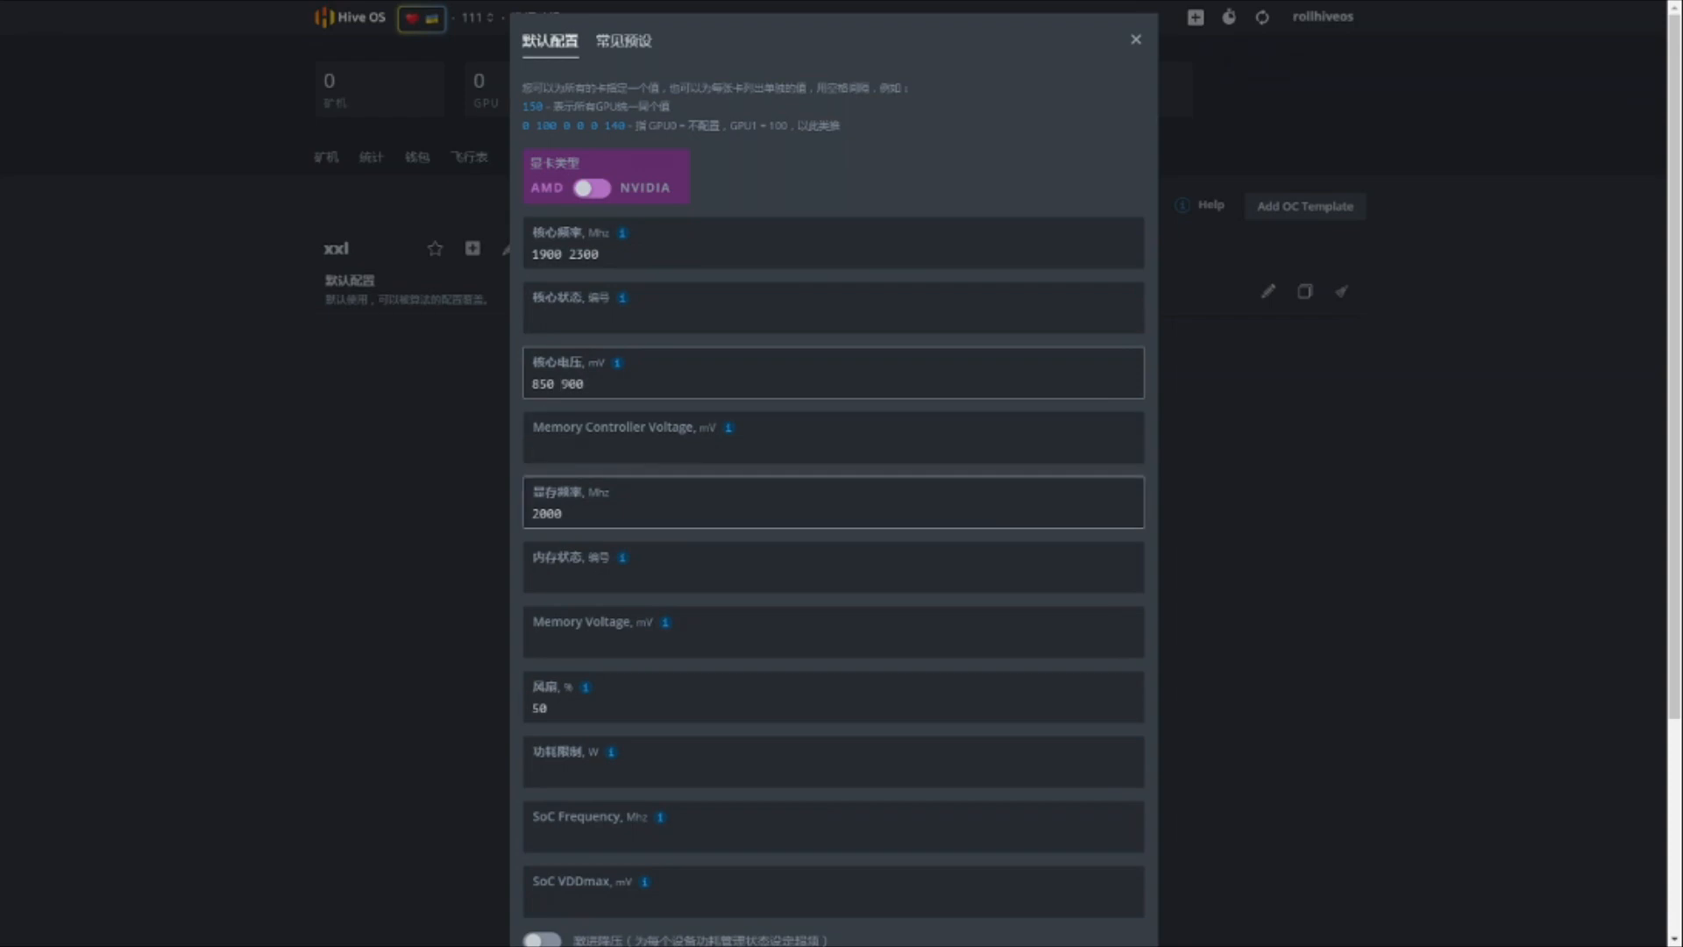
{"action": "left_click", "coordinate": [605, 513]}
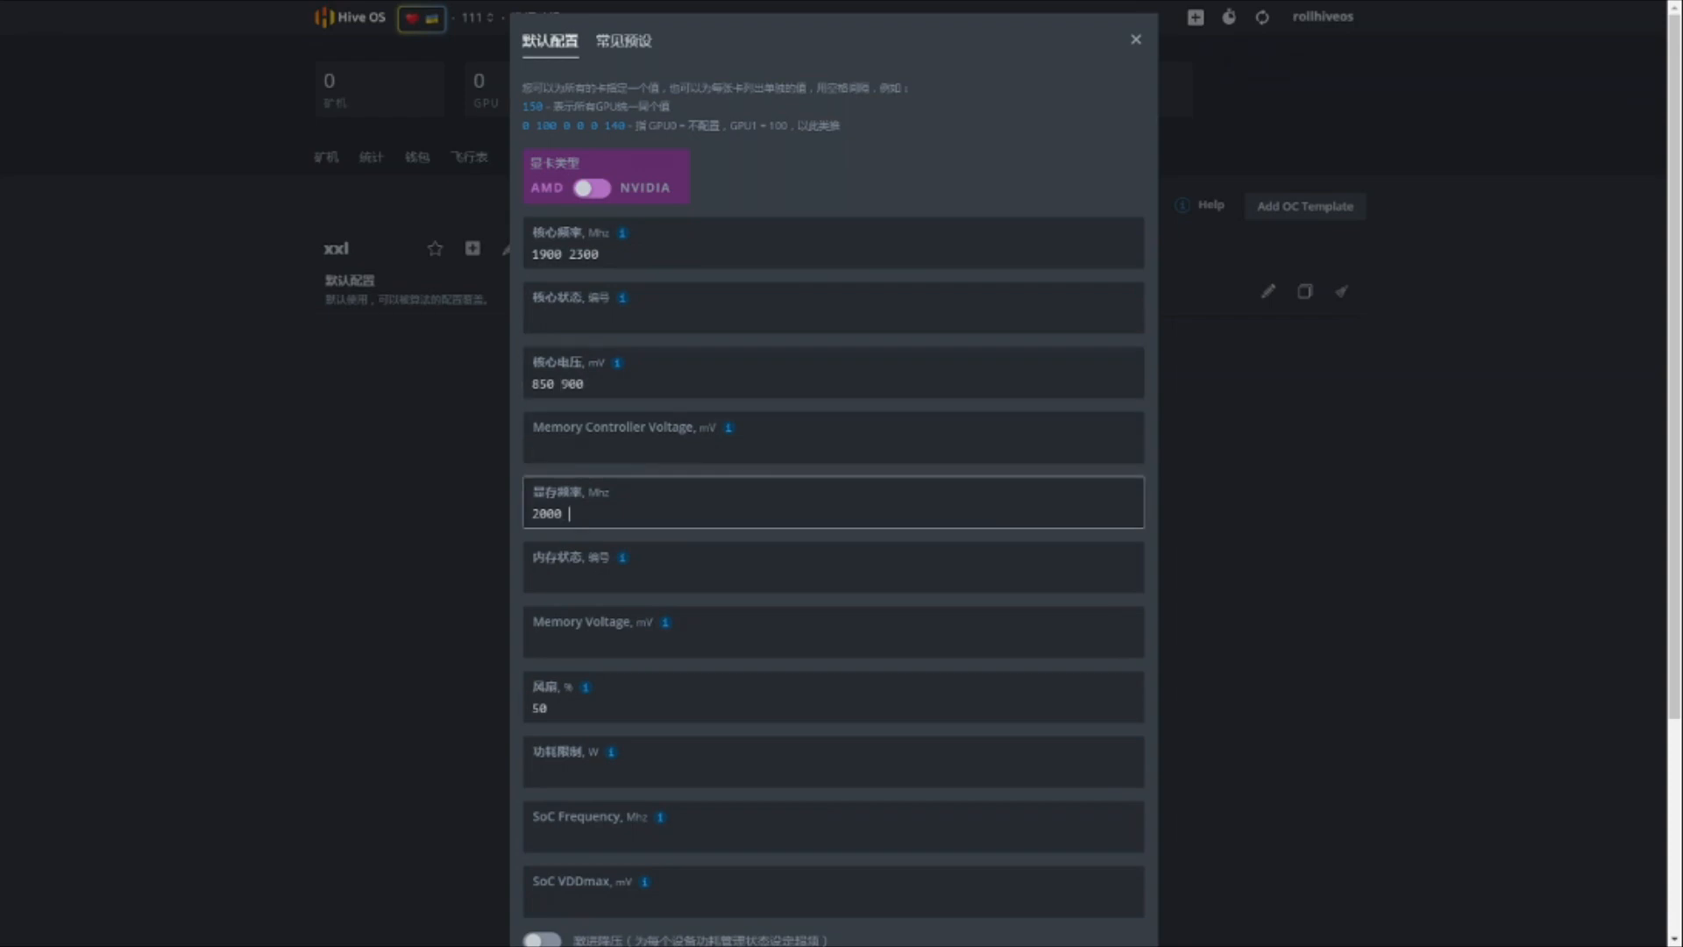
{"action": "type", "text": "2100"}
Add a second-card fan speed of 60% and save the xxl default configuration.
{"action": "left_click", "coordinate": [605, 707]}
{"action": "left_click", "coordinate": [604, 730]}
{"action": "left_click", "coordinate": [561, 708]}
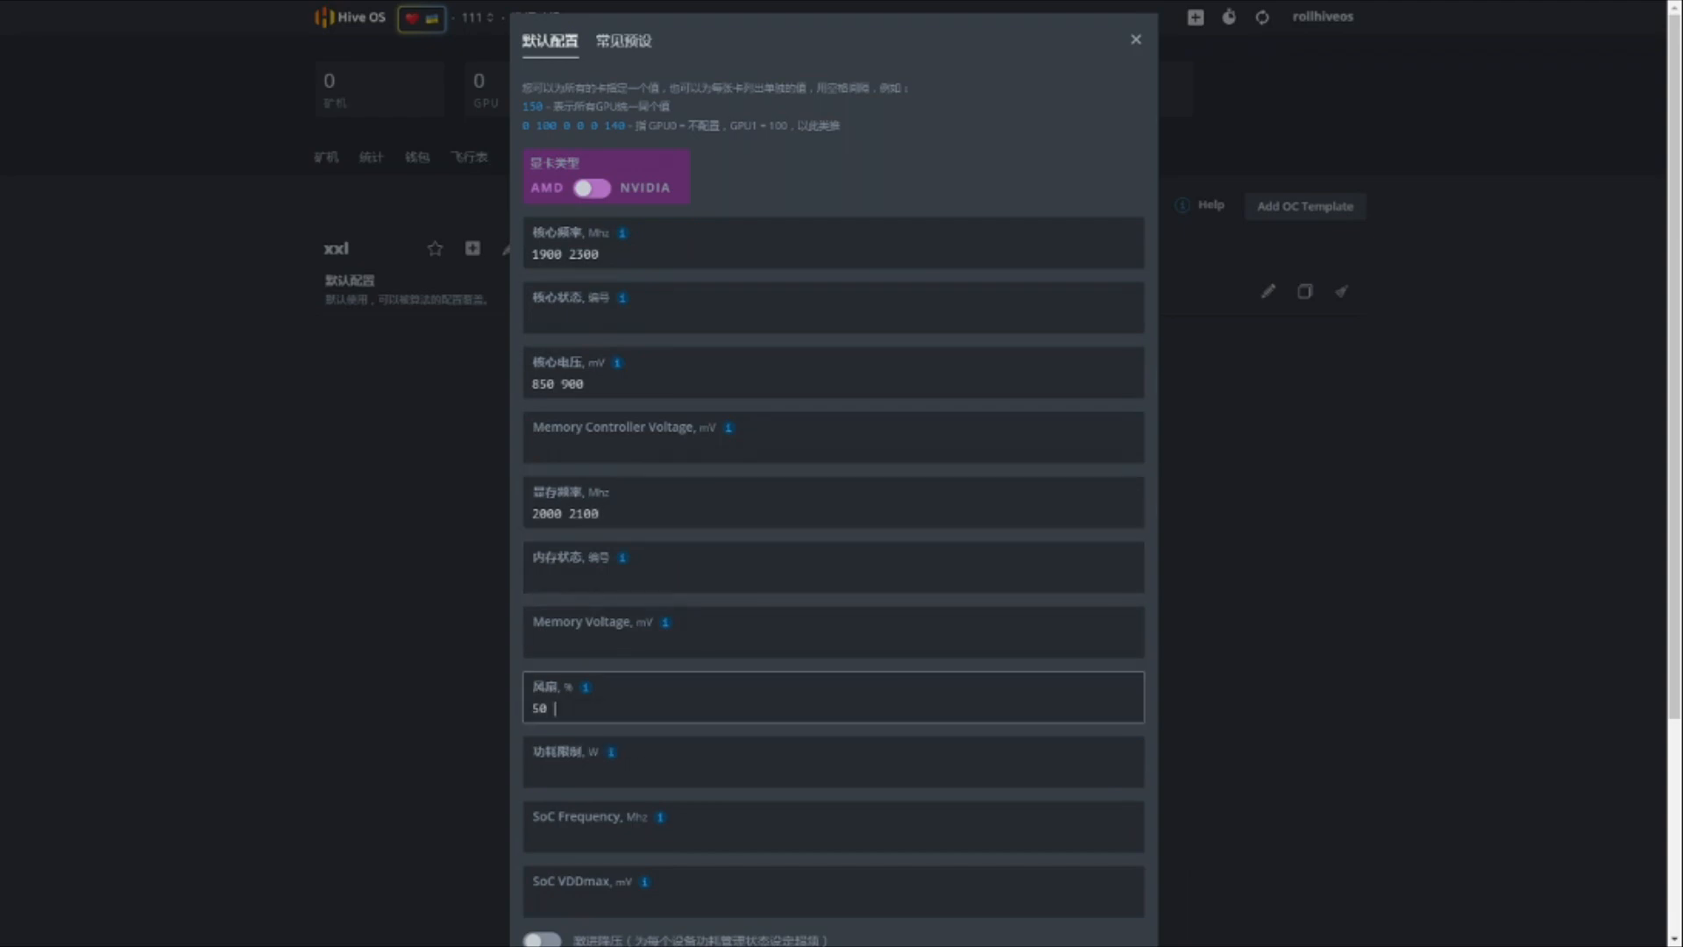
{"action": "type", "text": "60"}
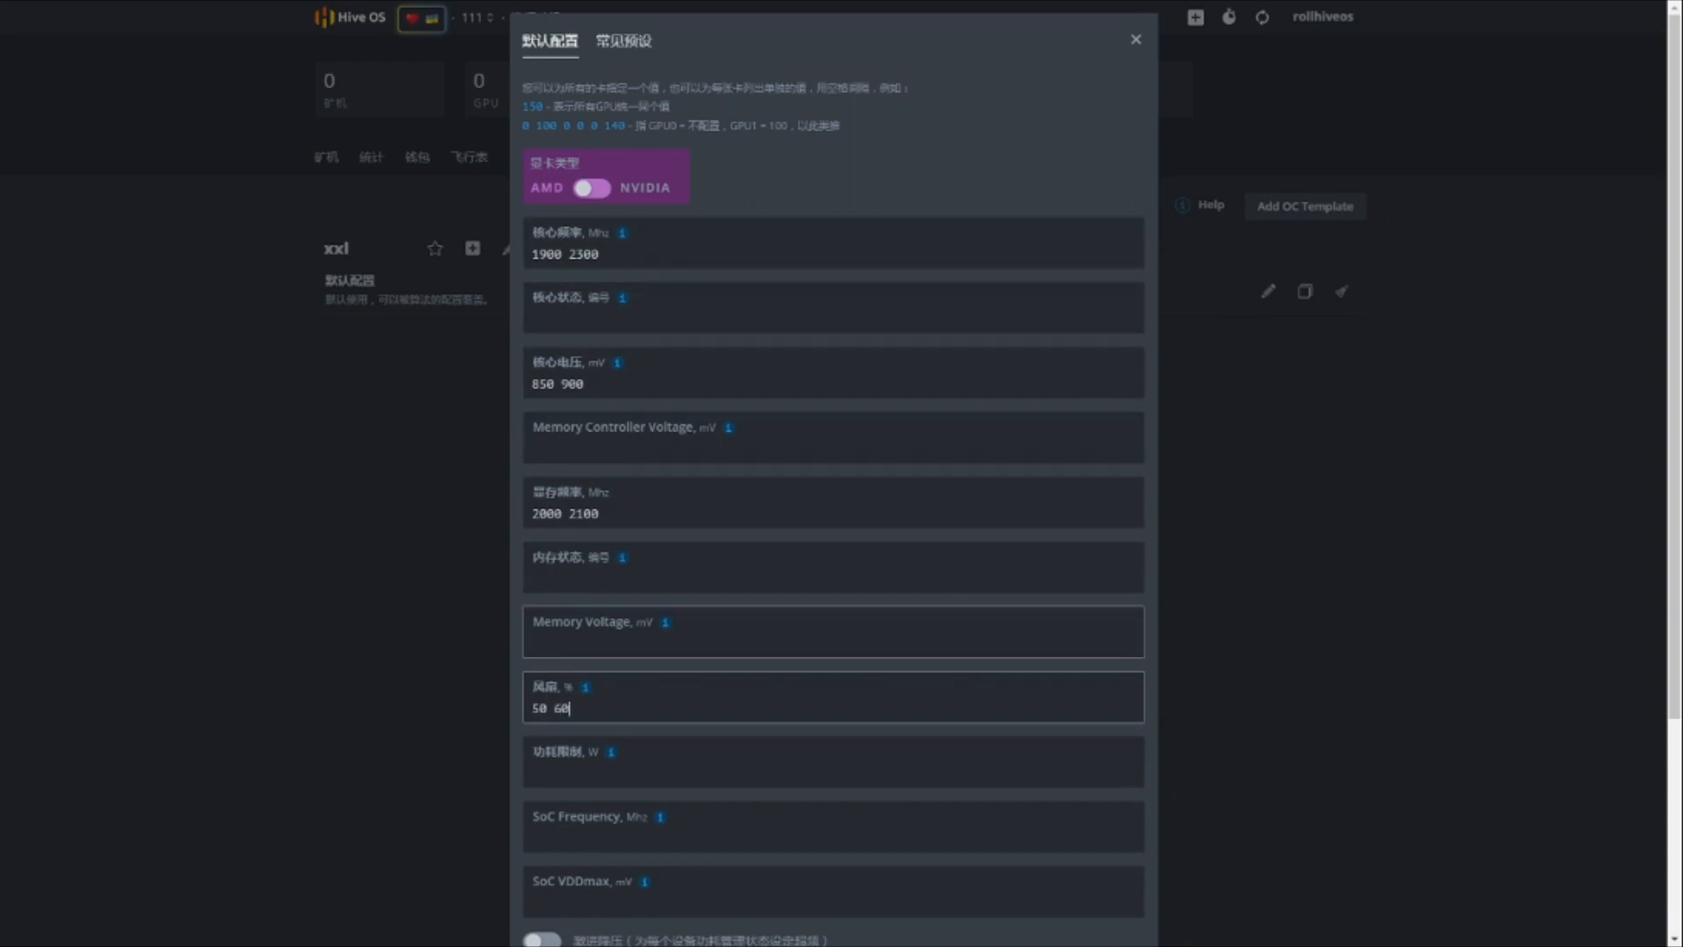
{"action": "scroll", "coordinate": [832, 473], "scroll_direction": "down", "scroll_amount": 3}
{"action": "left_click", "coordinate": [1119, 905]}
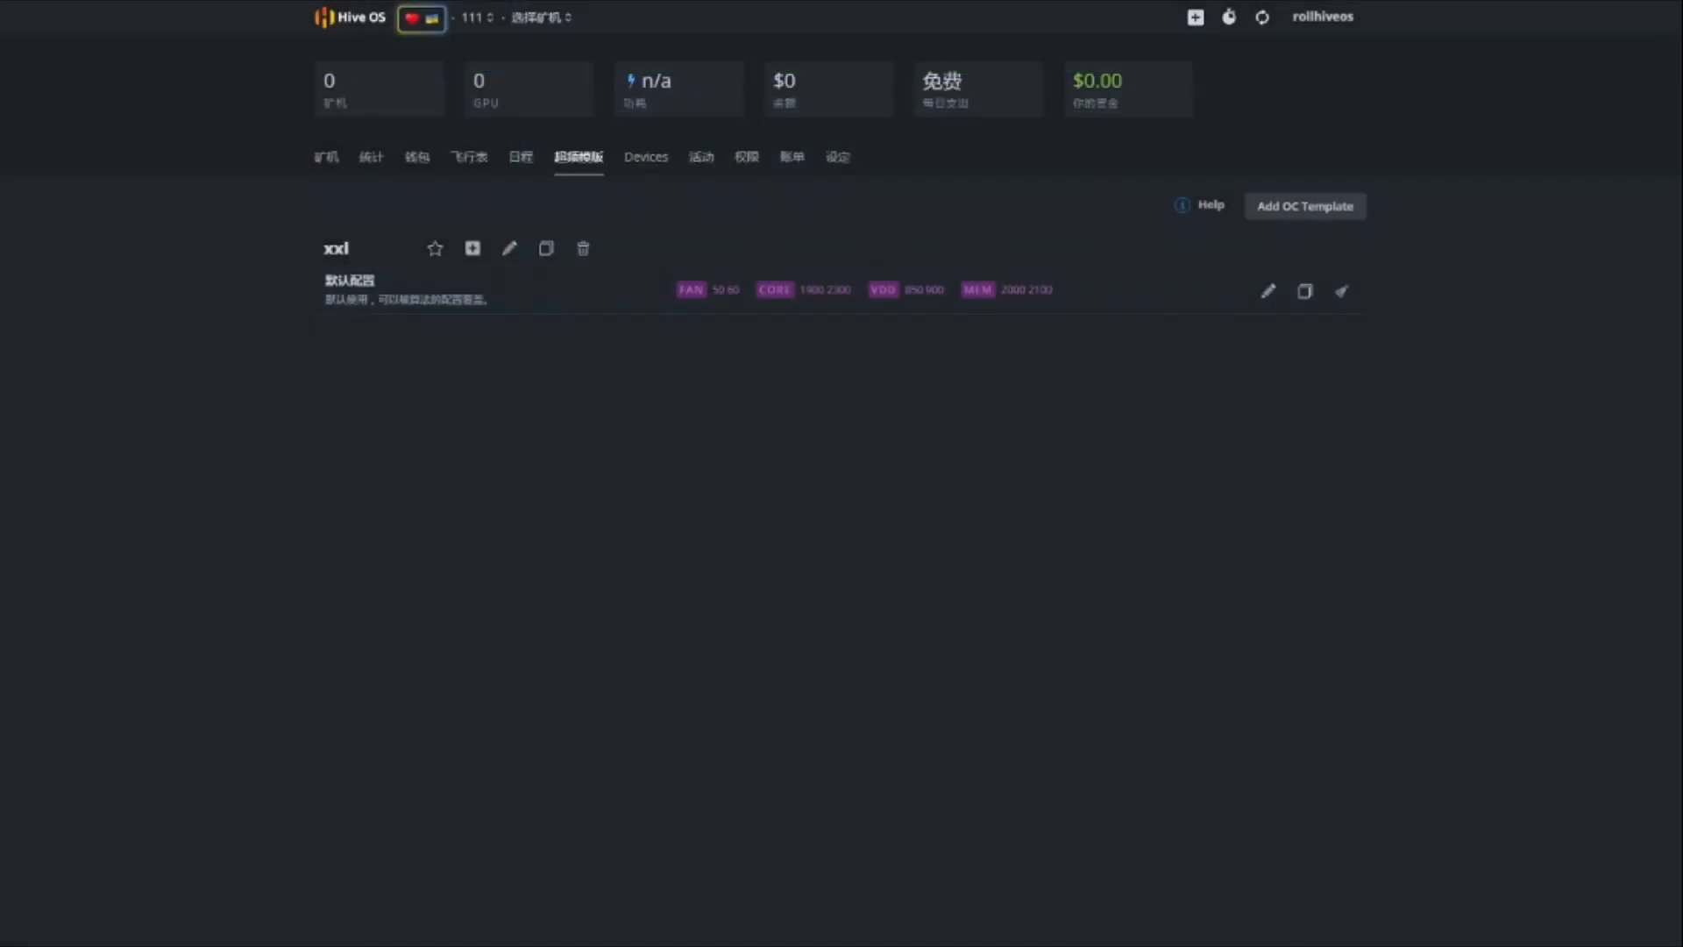
Open the first rig in the farm's worker list.
{"action": "left_click", "coordinate": [326, 157]}
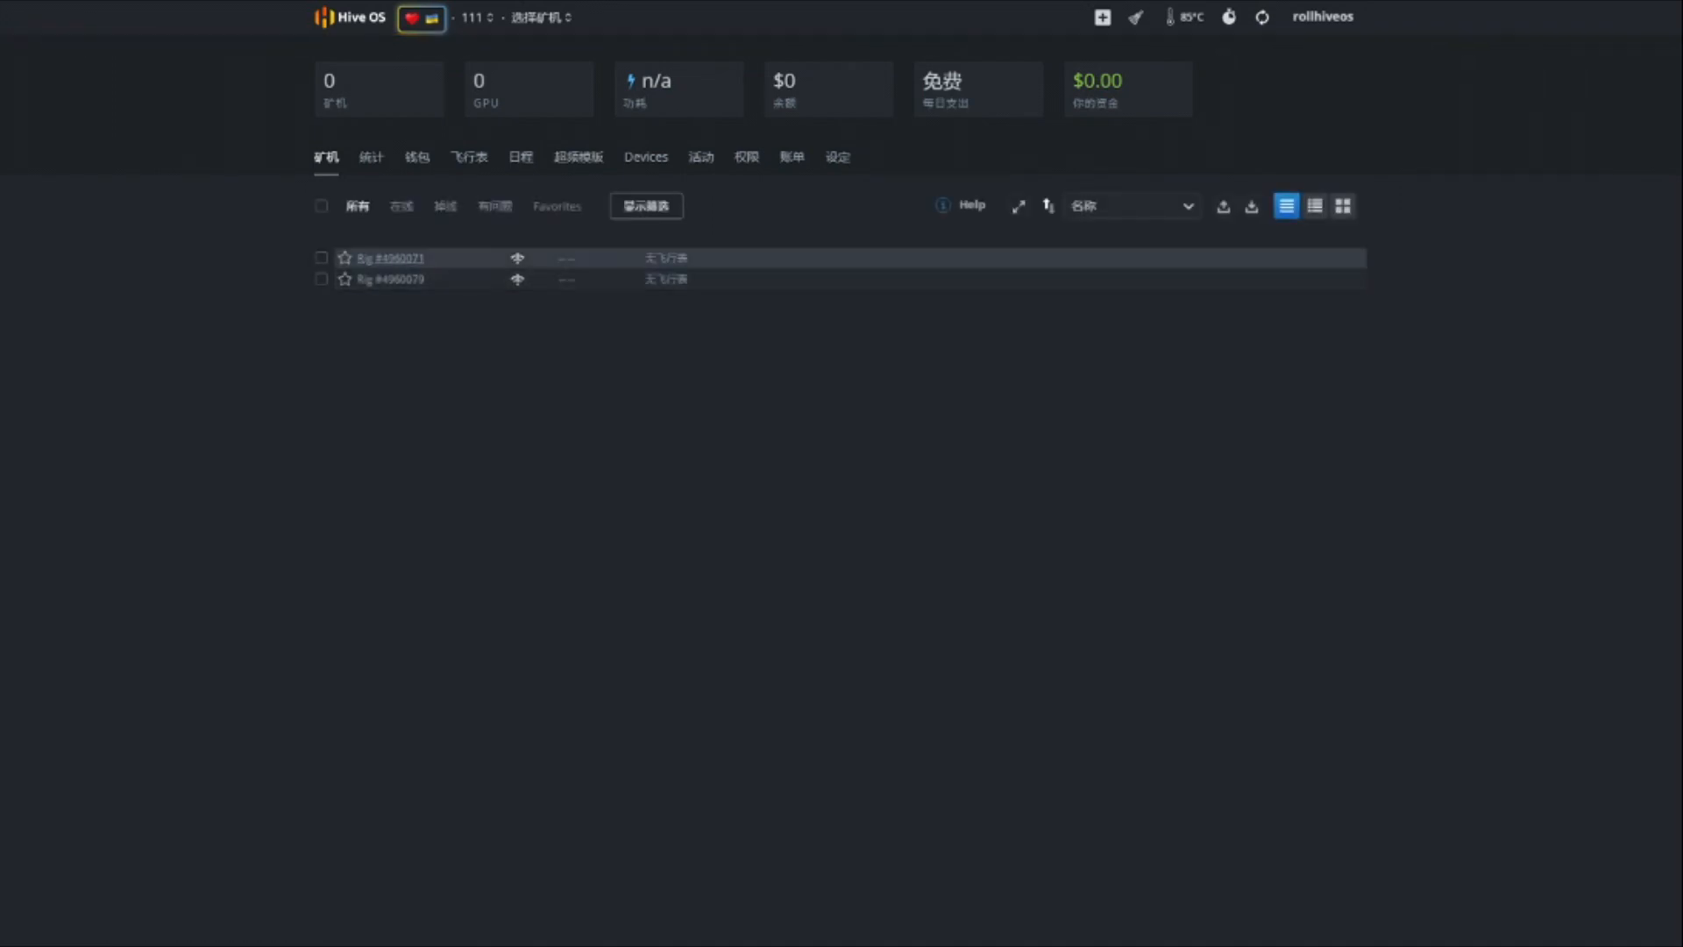
{"action": "left_click", "coordinate": [390, 258]}
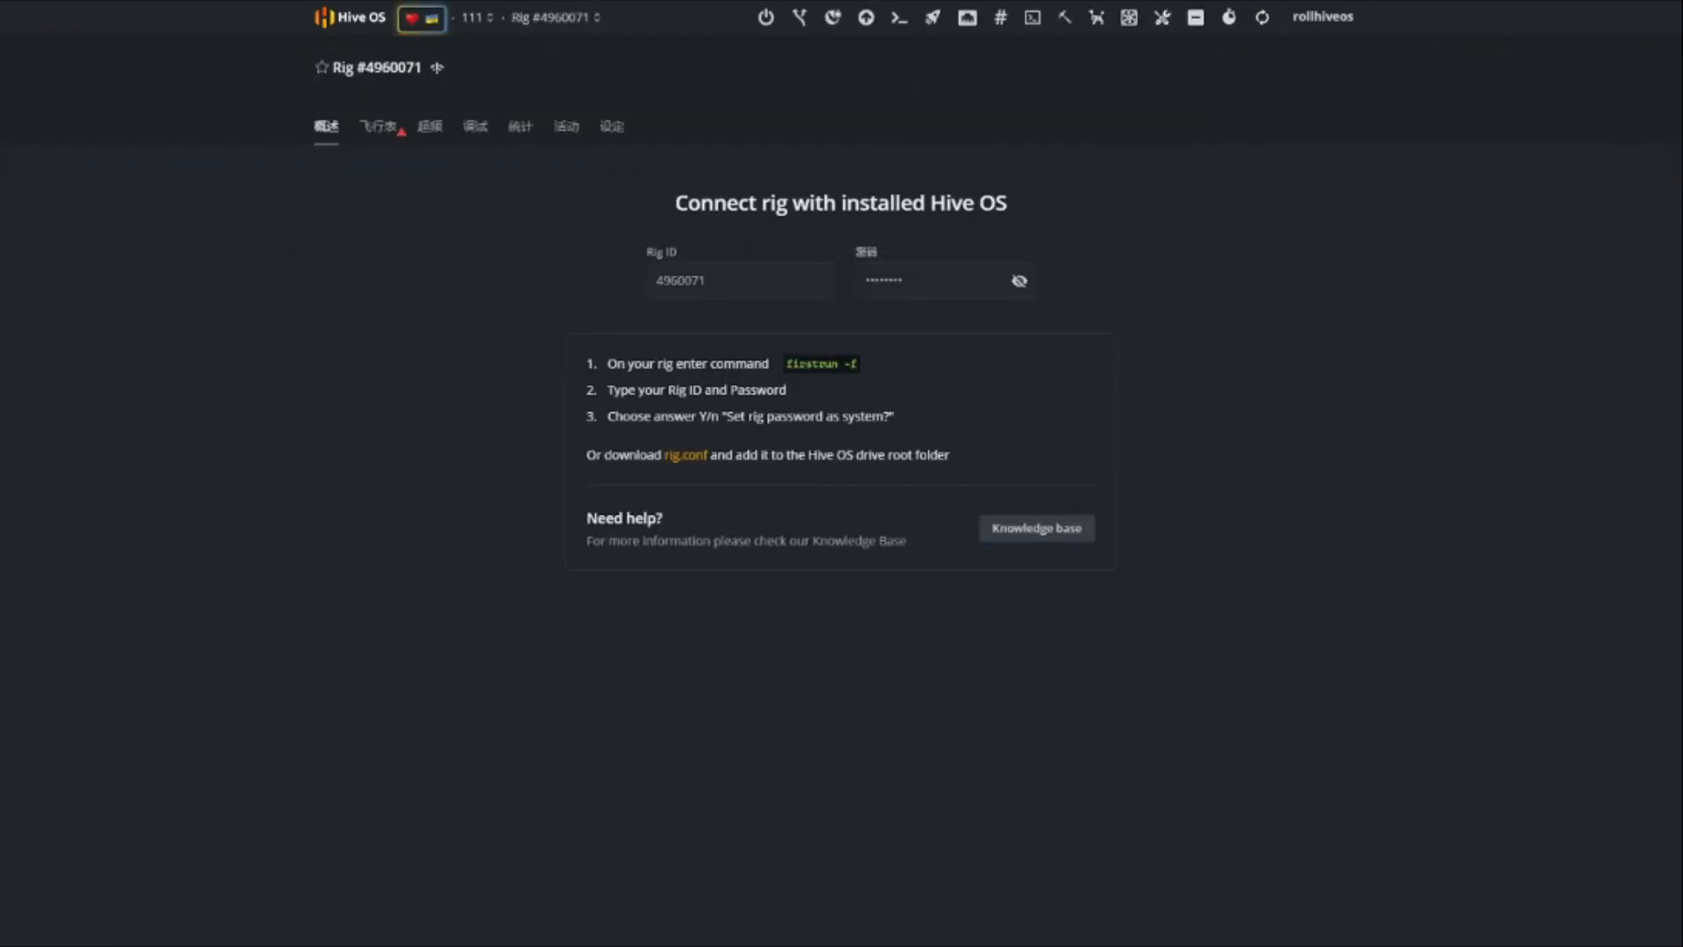